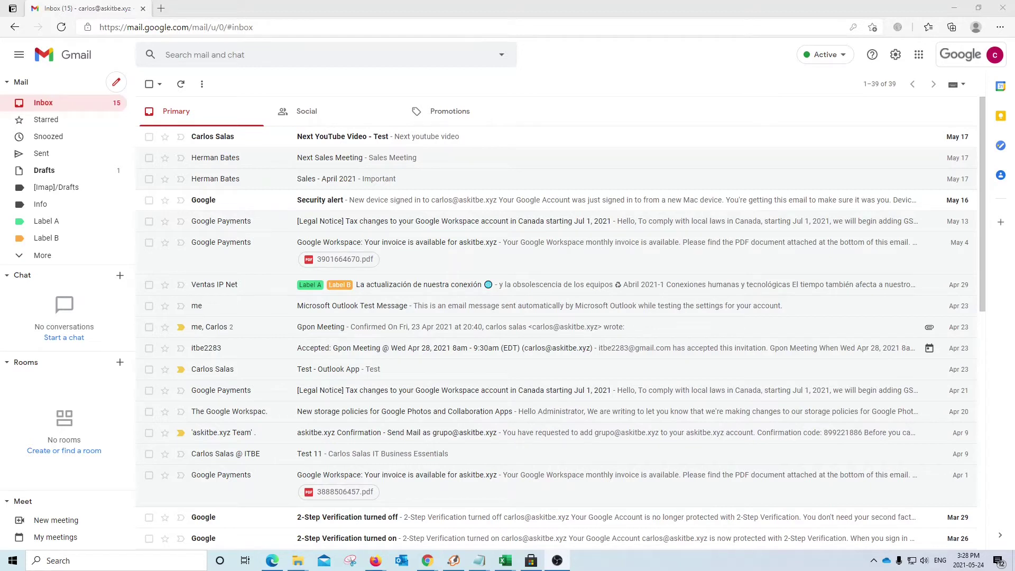
# Step: Select the Ventas IP Net message, browse Label A and Label B, then return to the inbox
pyautogui.click(164, 364)
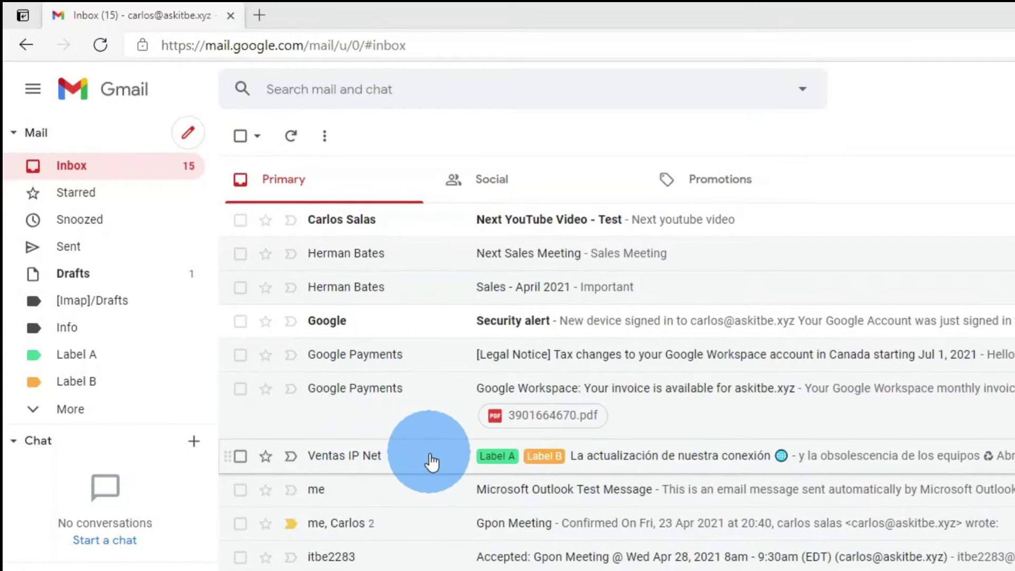
pyautogui.press('x')
pyautogui.moveTo(381, 465)
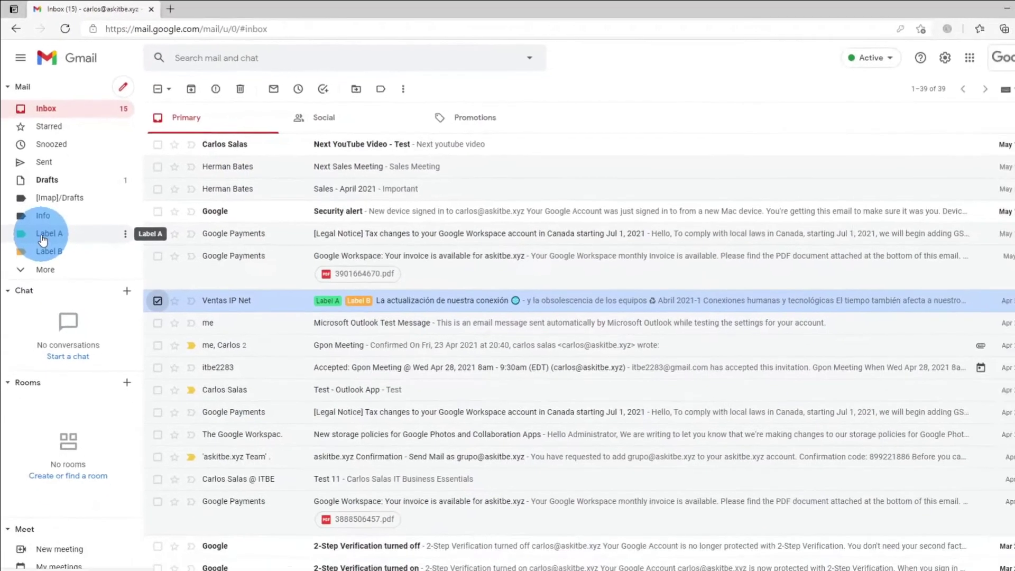
pyautogui.click(43, 235)
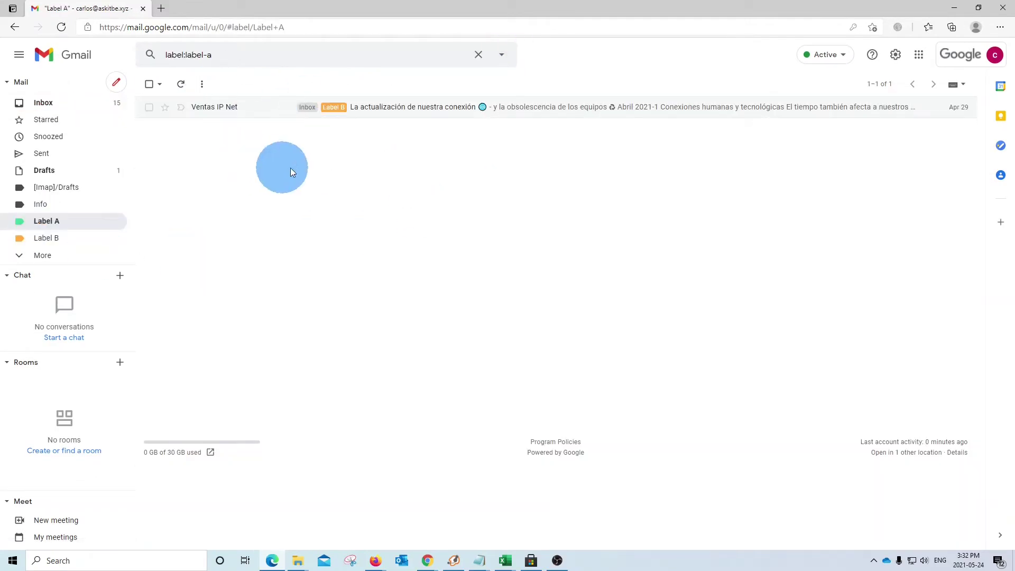
pyautogui.click(44, 242)
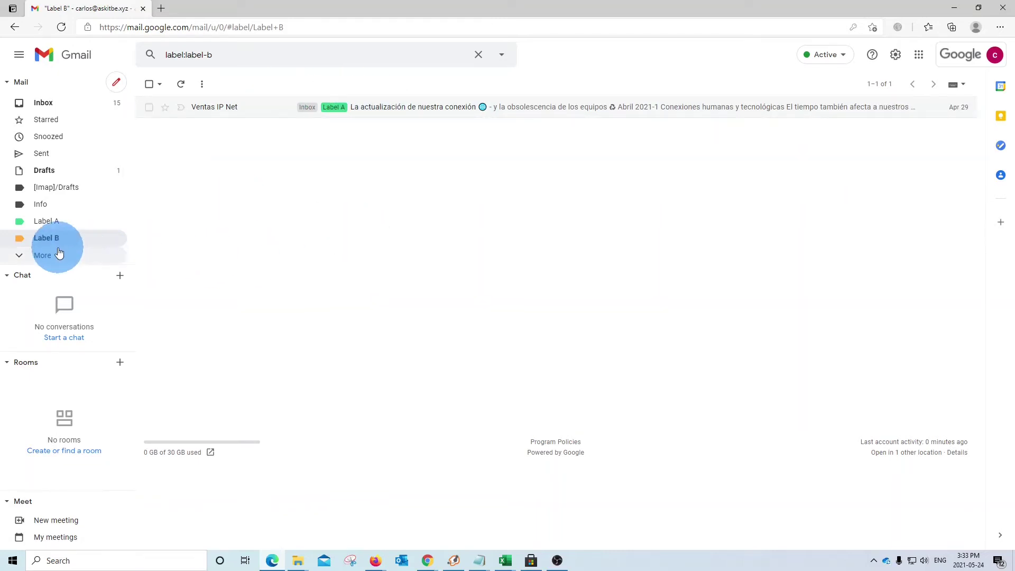
pyautogui.press('g')
pyautogui.press('i')
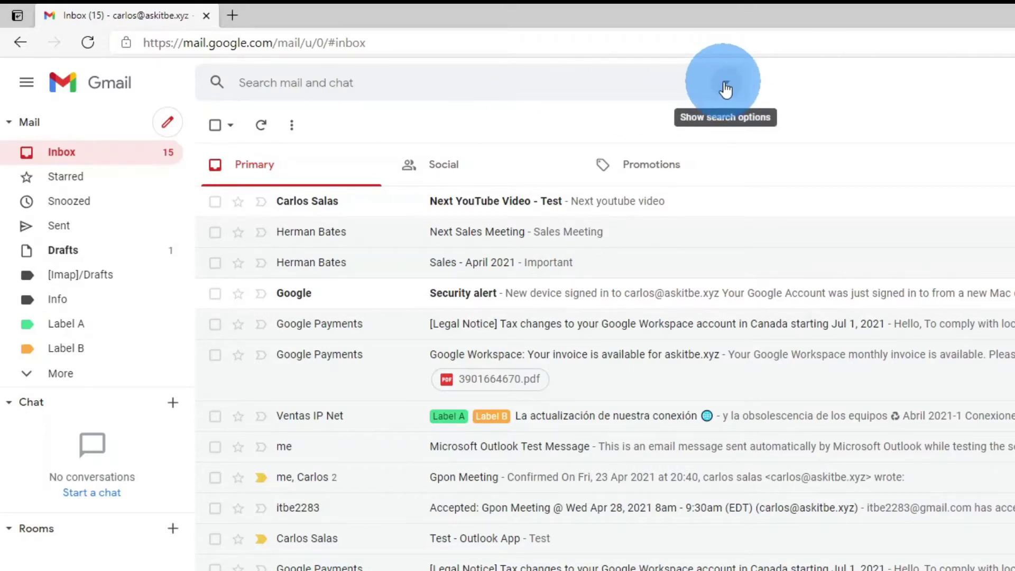
# Step: Open advanced search and enter the sales alias address in the To field
pyautogui.click(725, 84)
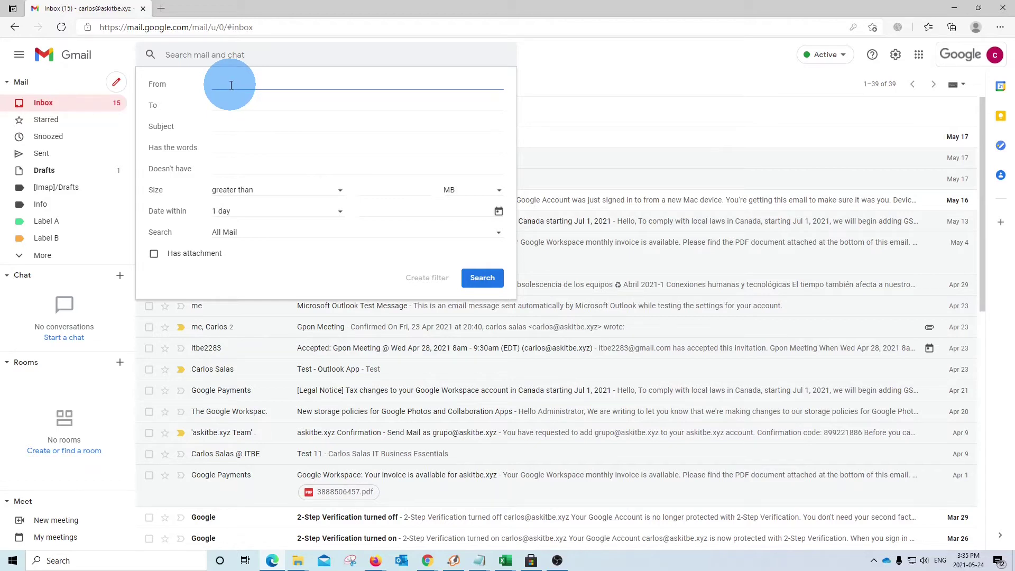
pyautogui.click(222, 105)
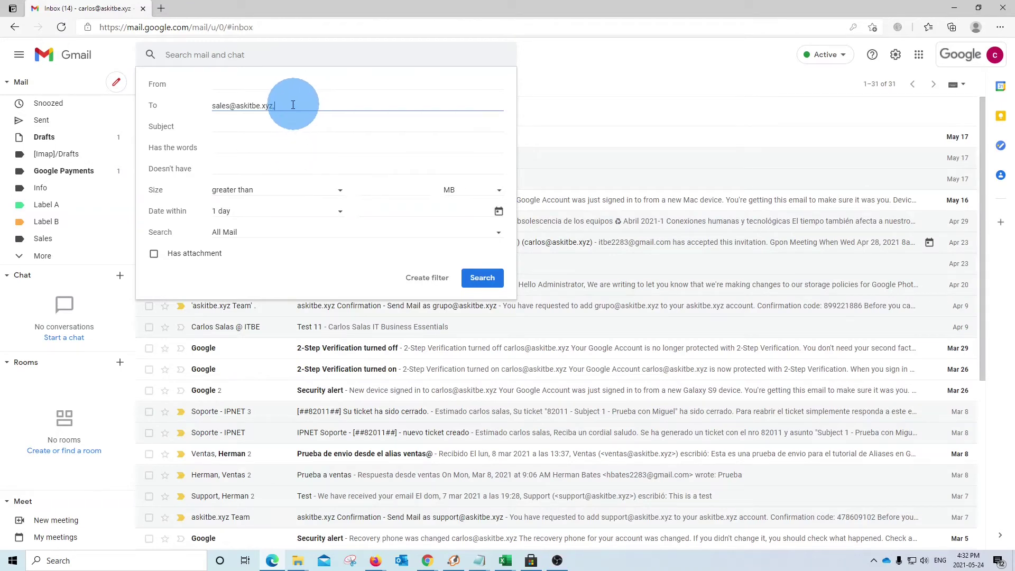
pyautogui.moveTo(206, 106); pyautogui.dragTo(285, 107)
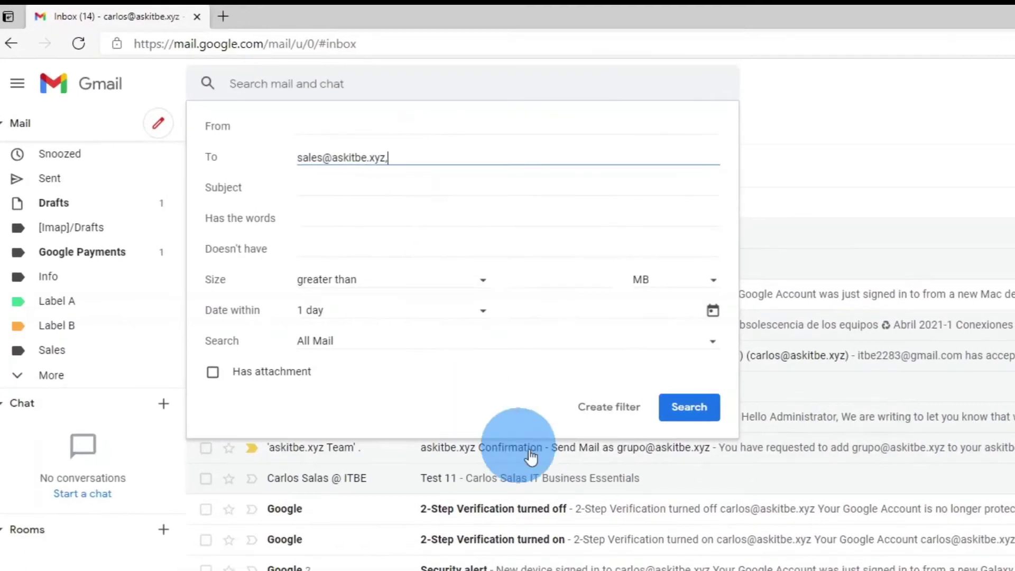
# Step: Set the sales-alias filter to skip the Inbox and apply a newly created 'Sales' label
pyautogui.click(427, 282)
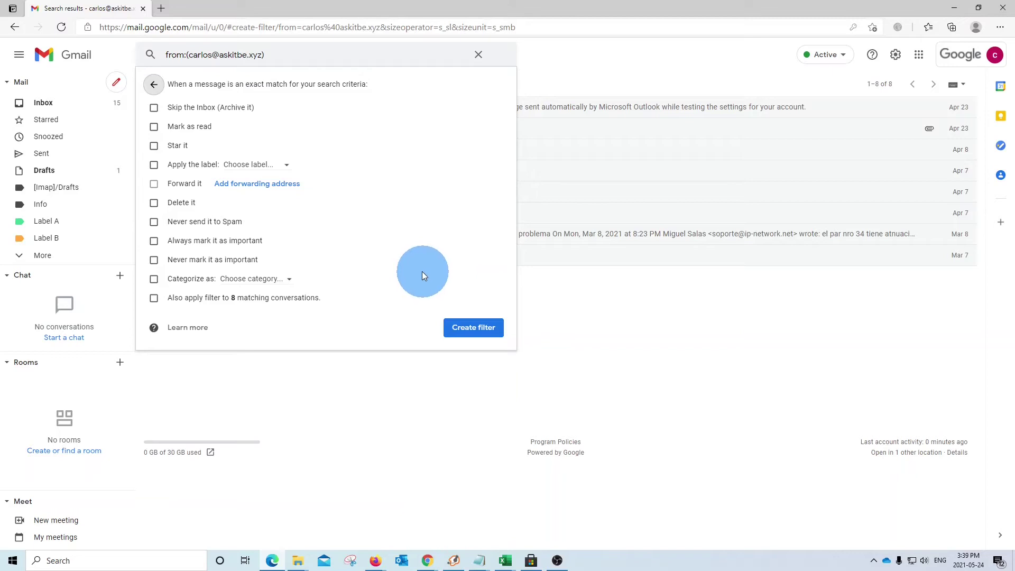
pyautogui.click(153, 108)
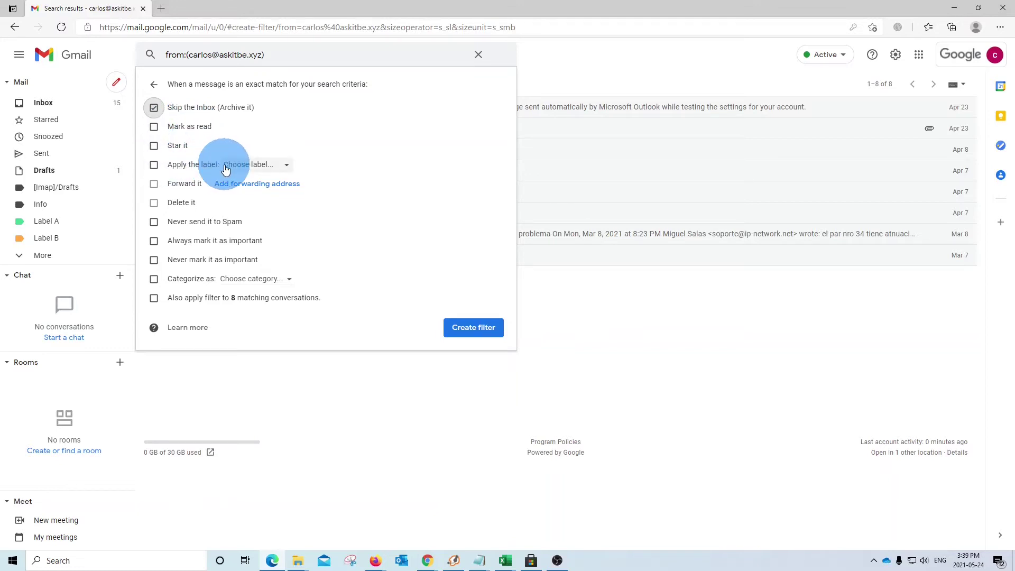
pyautogui.click(261, 167)
pyautogui.click(256, 184)
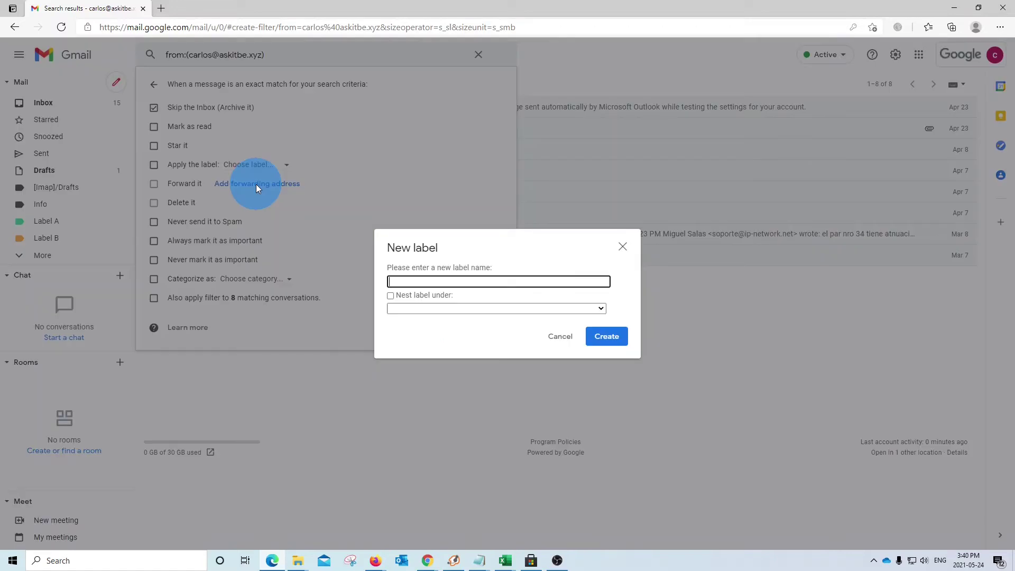
pyautogui.write('Sales')
pyautogui.click(607, 337)
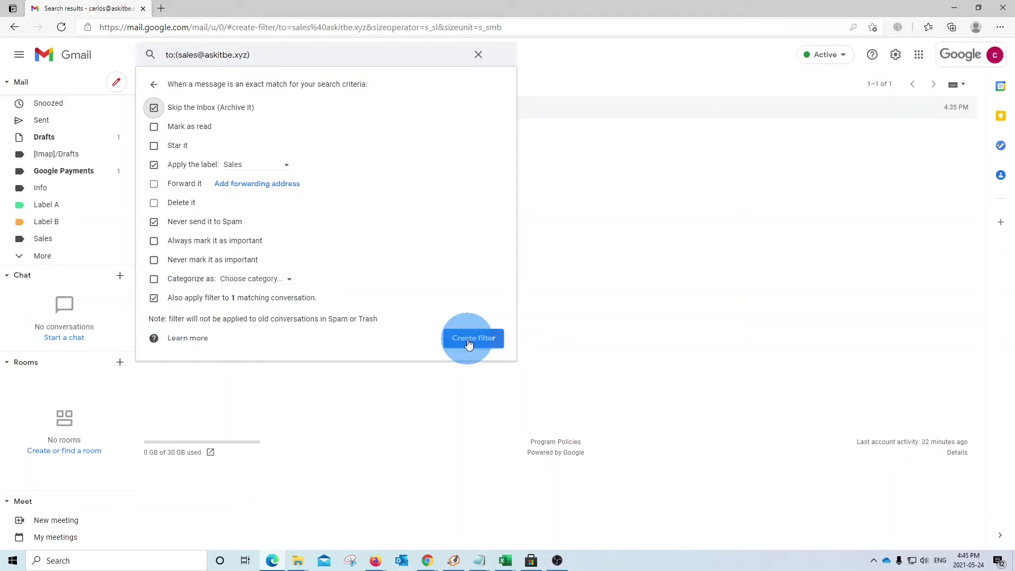
# Step: Save the sales filter, then check the inbox and the mail under the Sales label
pyautogui.click(469, 342)
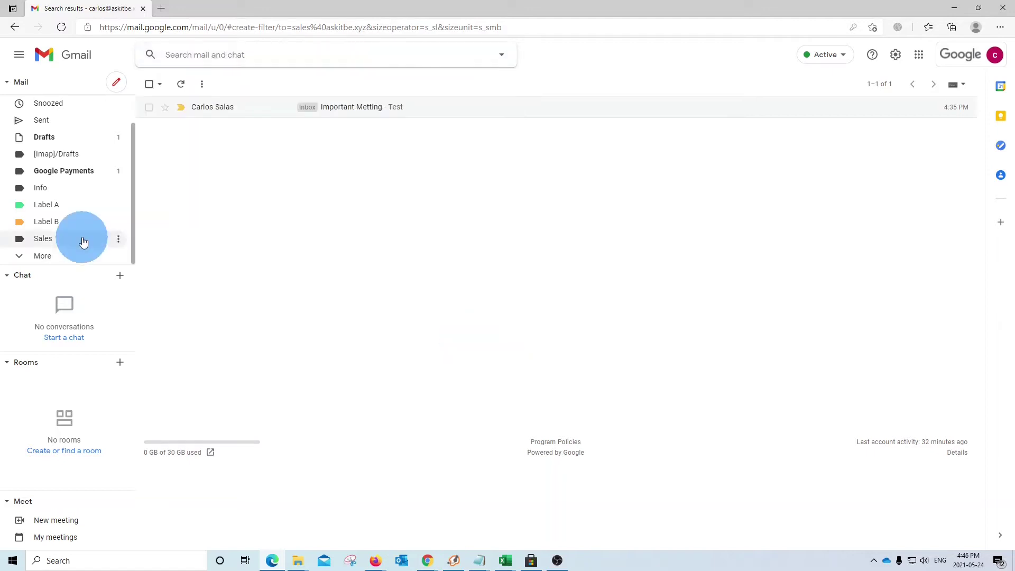
pyautogui.scroll(2, 82, 238)
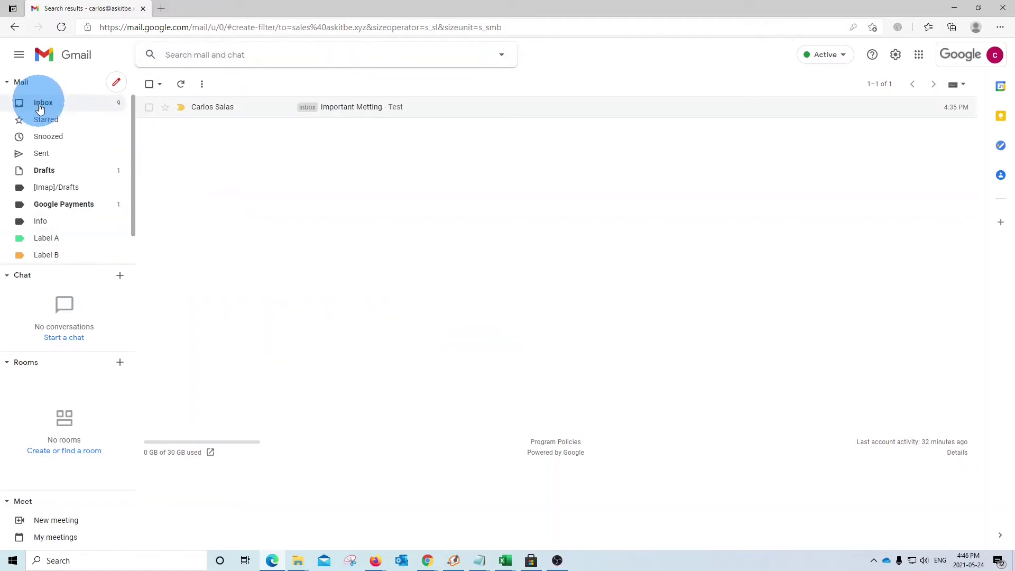
pyautogui.click(59, 105)
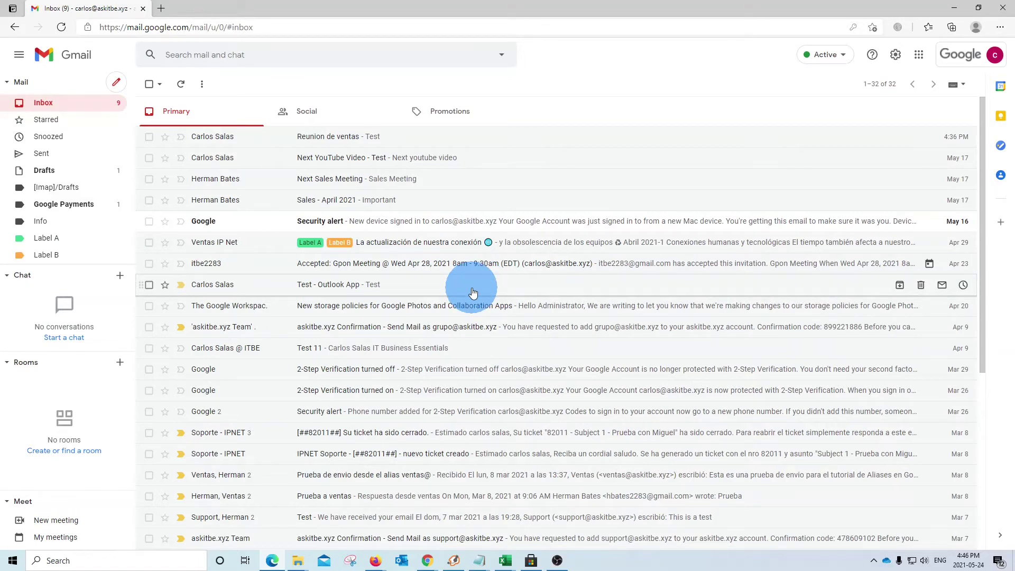
pyautogui.scroll(-2, 37, 206)
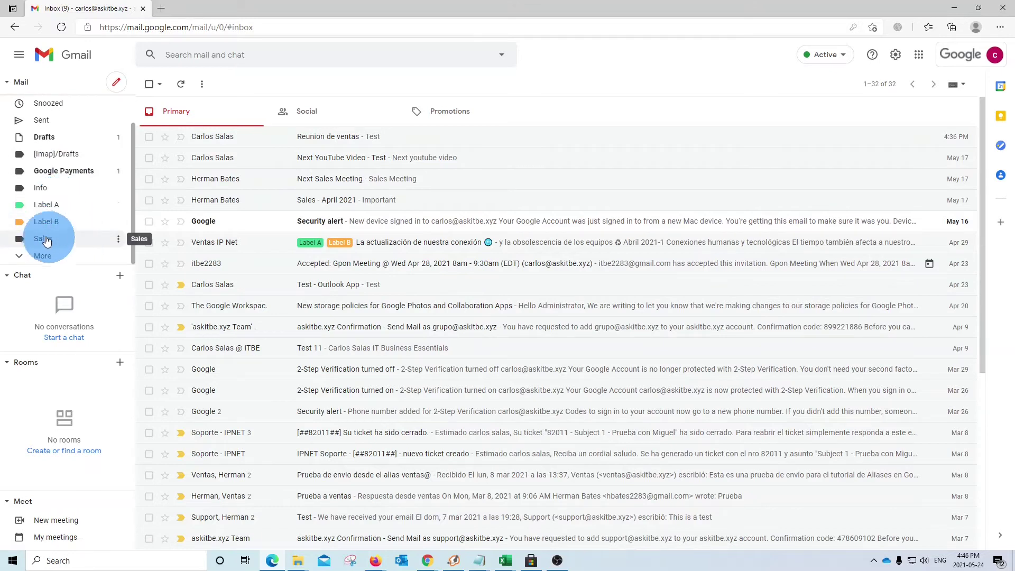
pyautogui.click(43, 239)
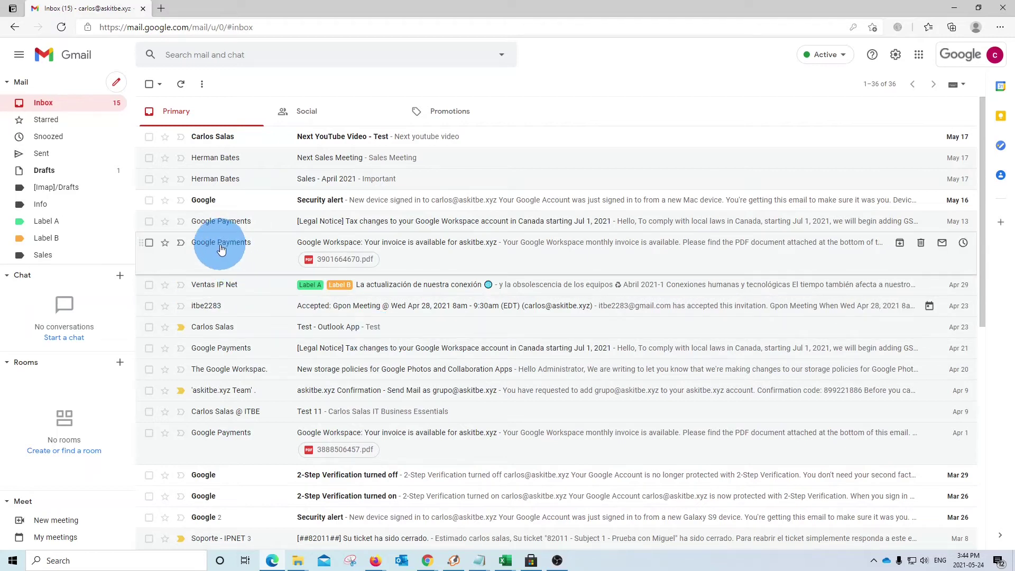
# Step: Open the Google Payments invoice email and show its More actions menu
pyautogui.click(149, 242)
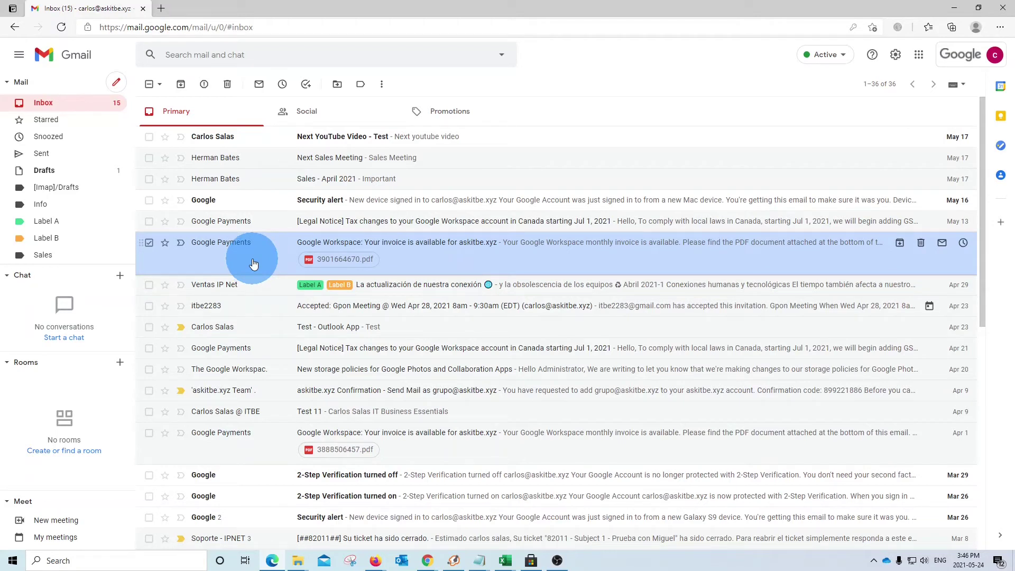
pyautogui.click(253, 260)
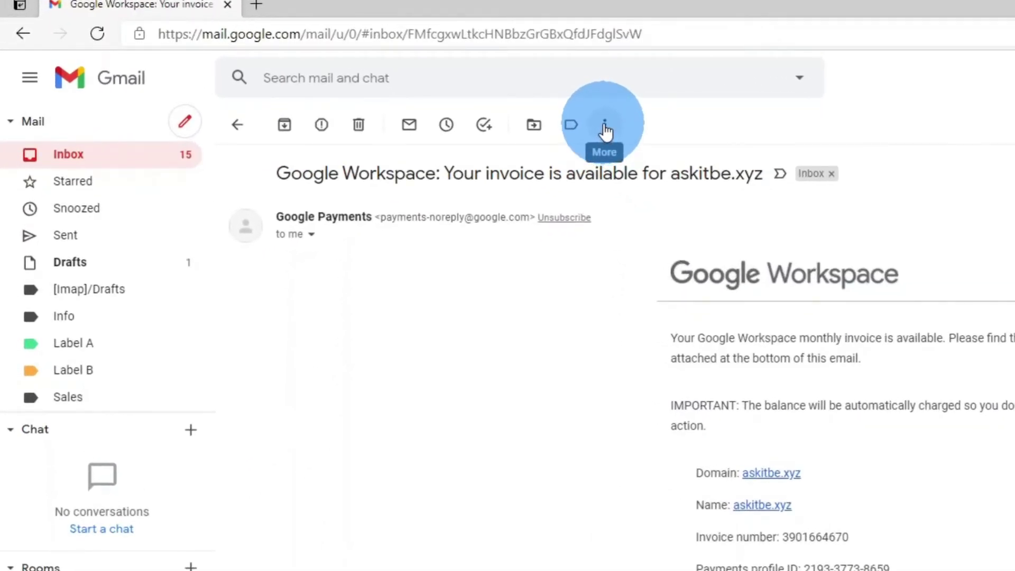
pyautogui.click(605, 127)
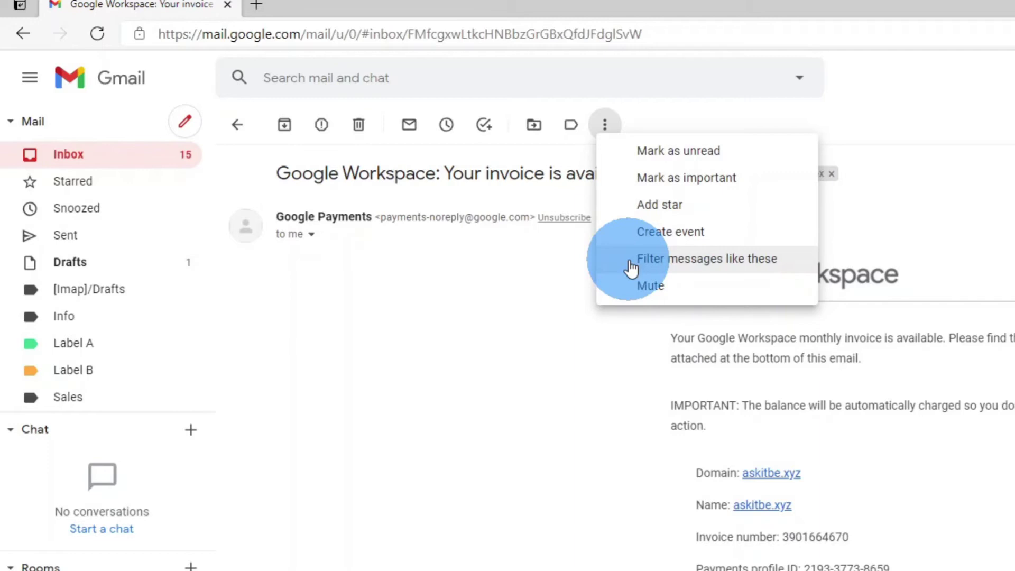
# Step: Filter Google Payments mail to skip the Inbox, apply a new 'Google Payments' label, and include existing conversations
pyautogui.click(631, 267)
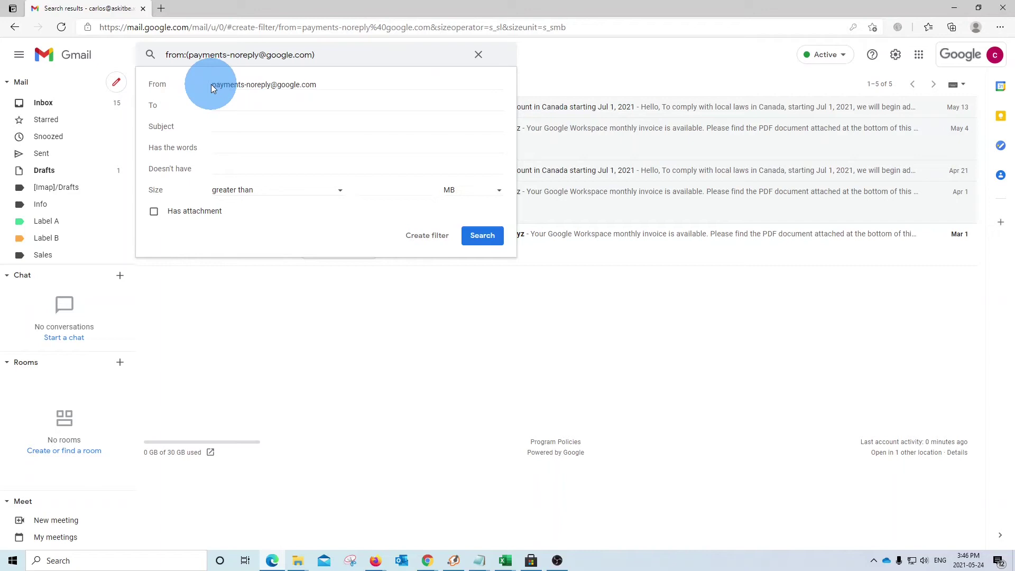
pyautogui.click(428, 238)
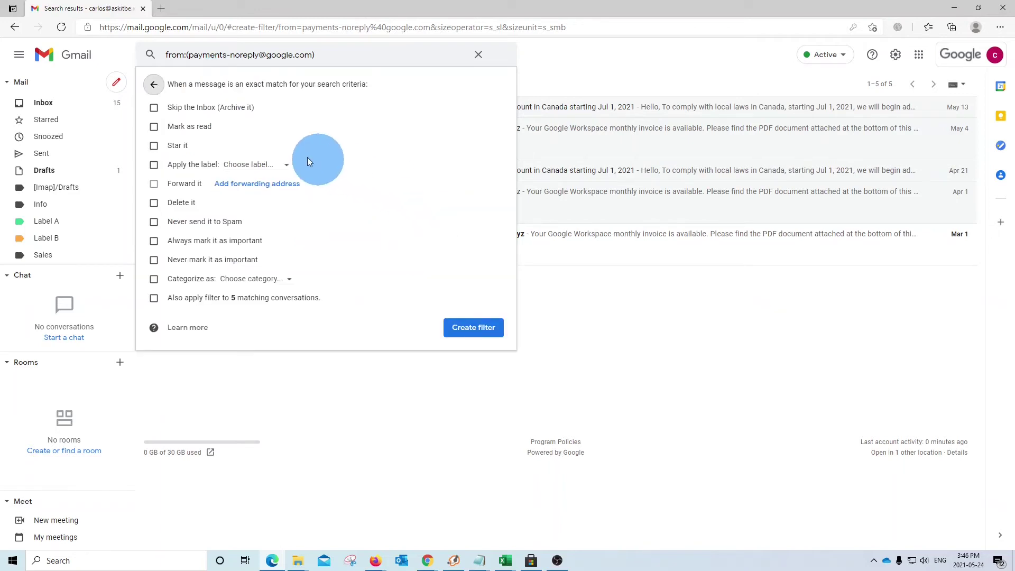
pyautogui.click(153, 109)
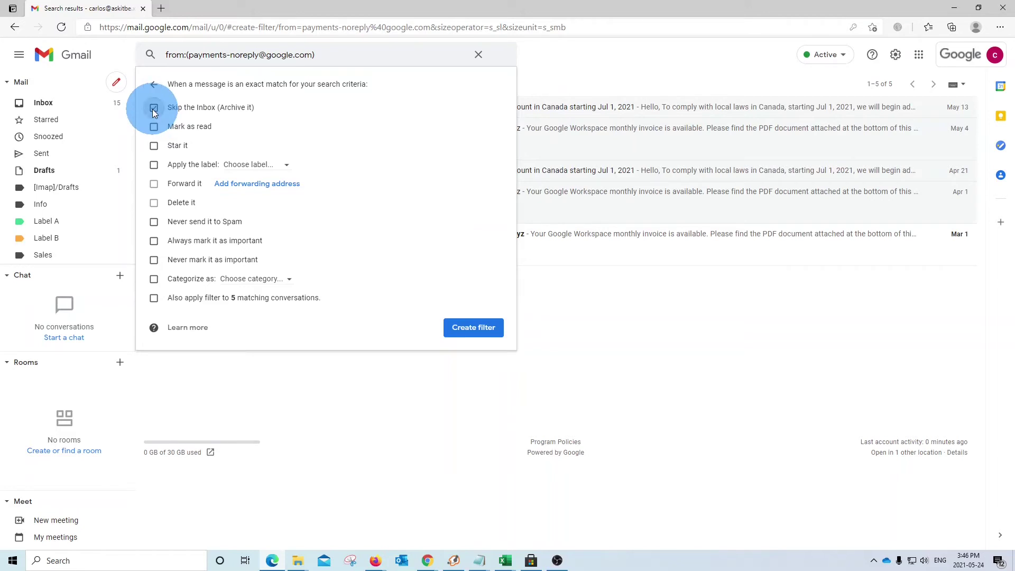
pyautogui.click(153, 165)
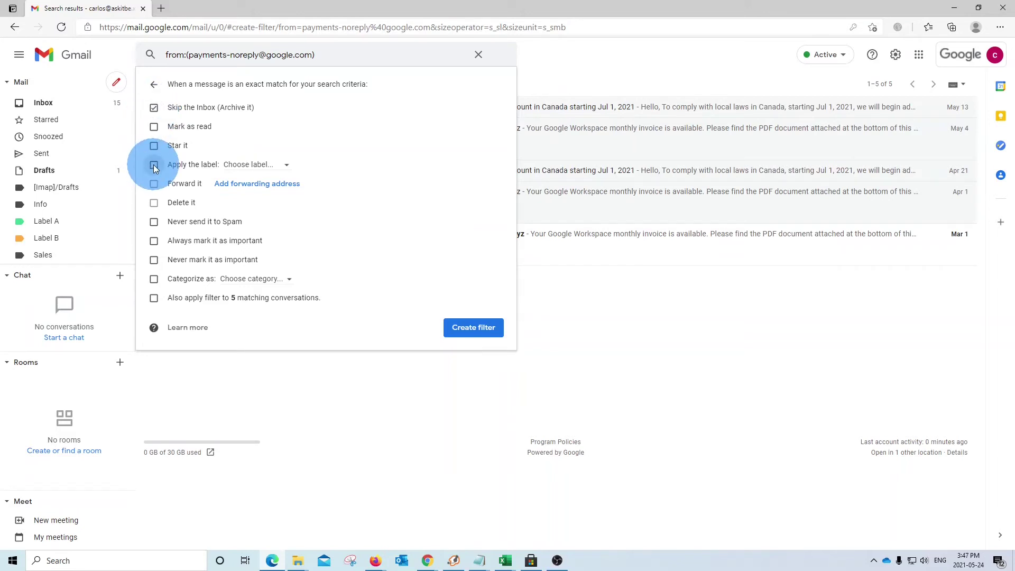
pyautogui.click(285, 168)
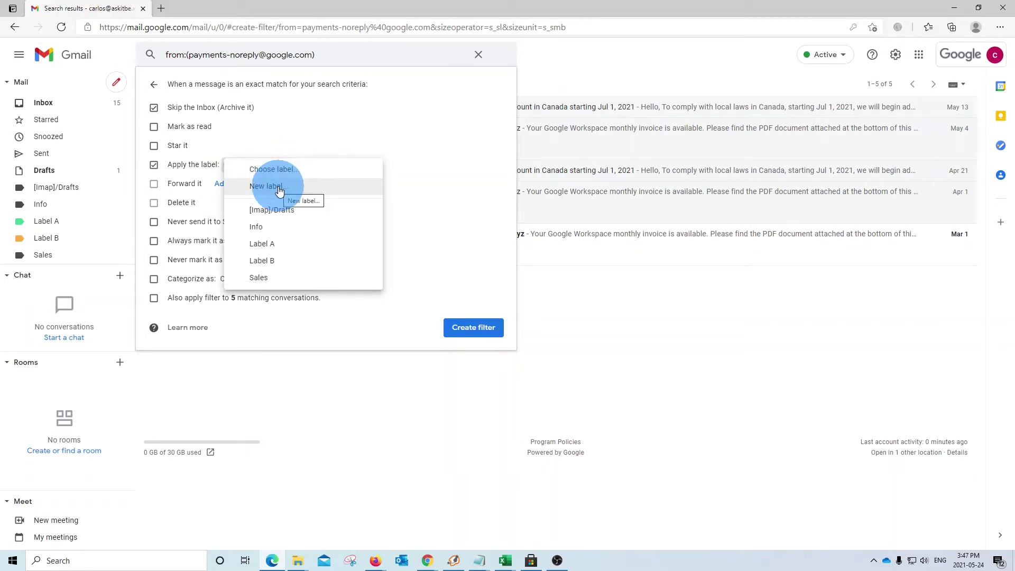
pyautogui.click(279, 189)
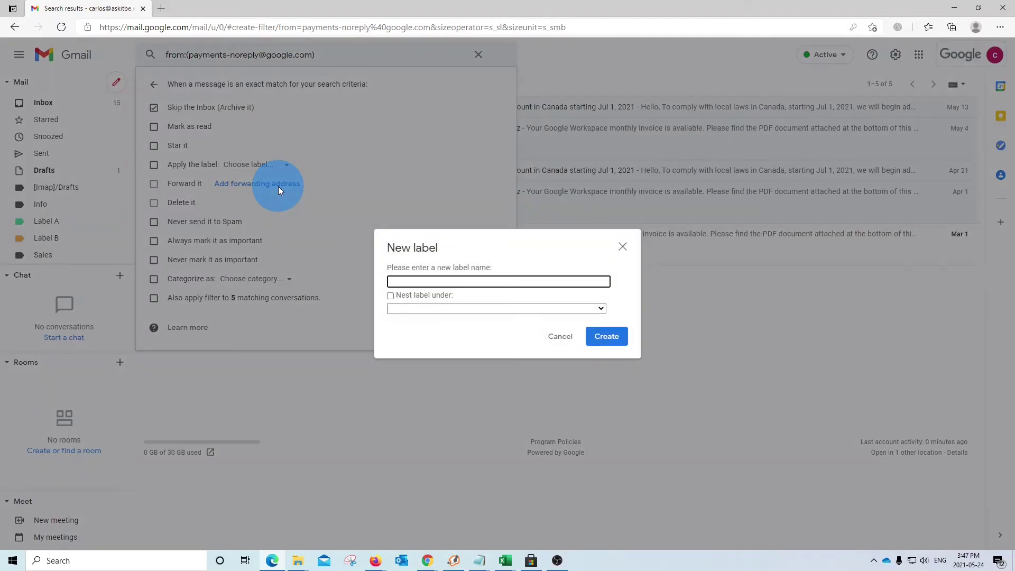
pyautogui.write('Google Payments')
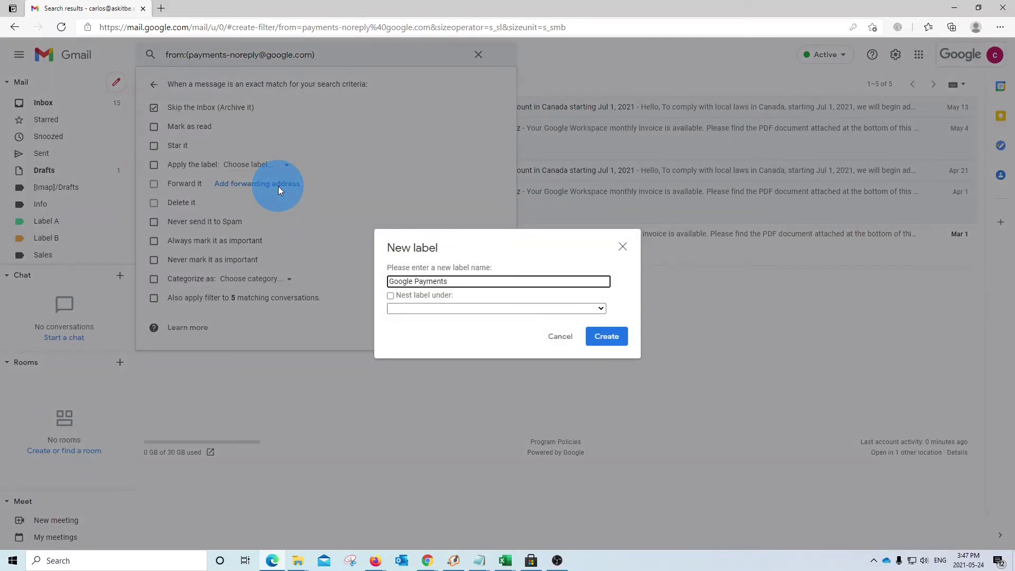
pyautogui.click(607, 341)
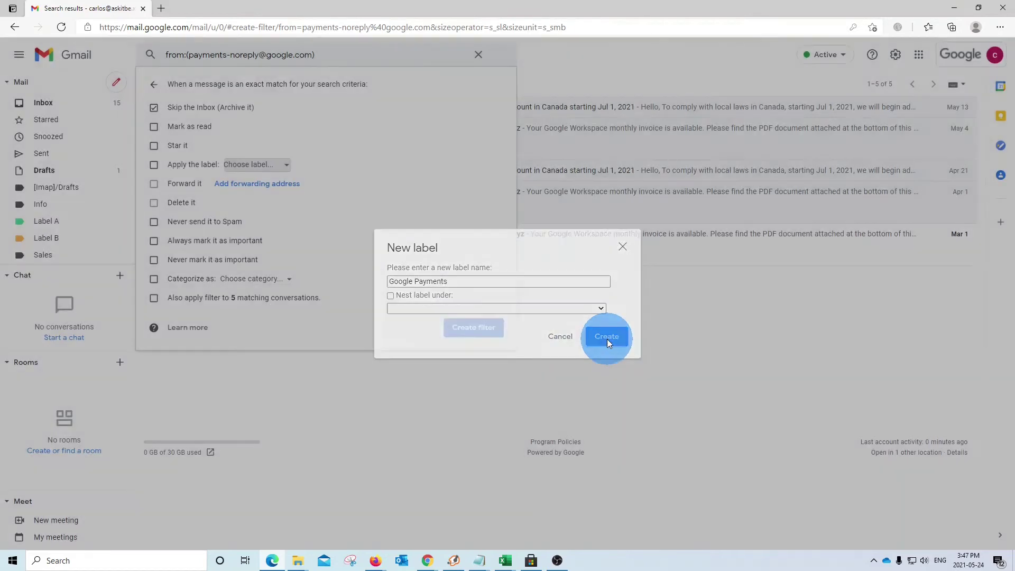
pyautogui.click(189, 300)
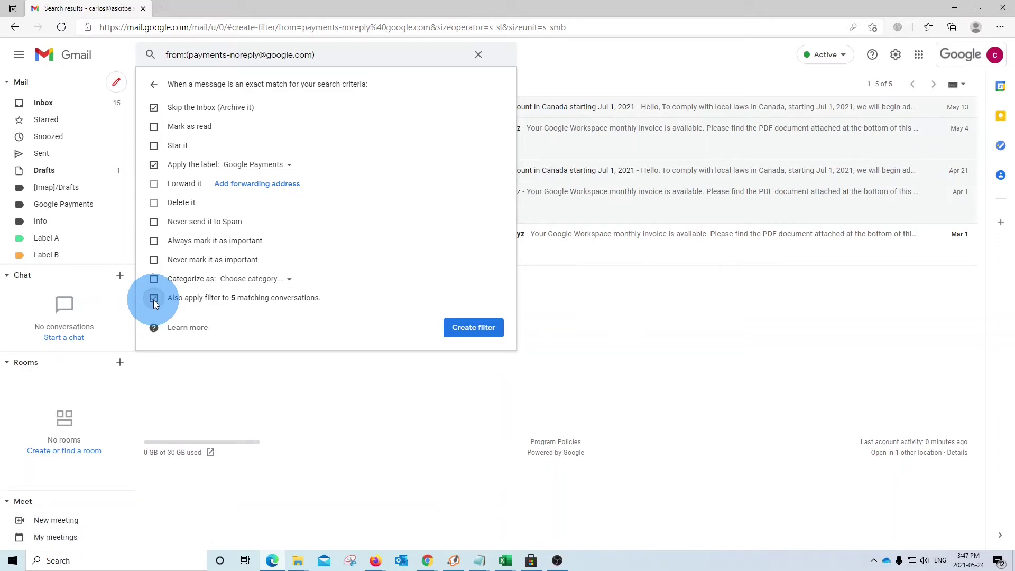
# Step: Save the Google Payments filter, review its label's 5 messages, and return to the Inbox
pyautogui.click(474, 327)
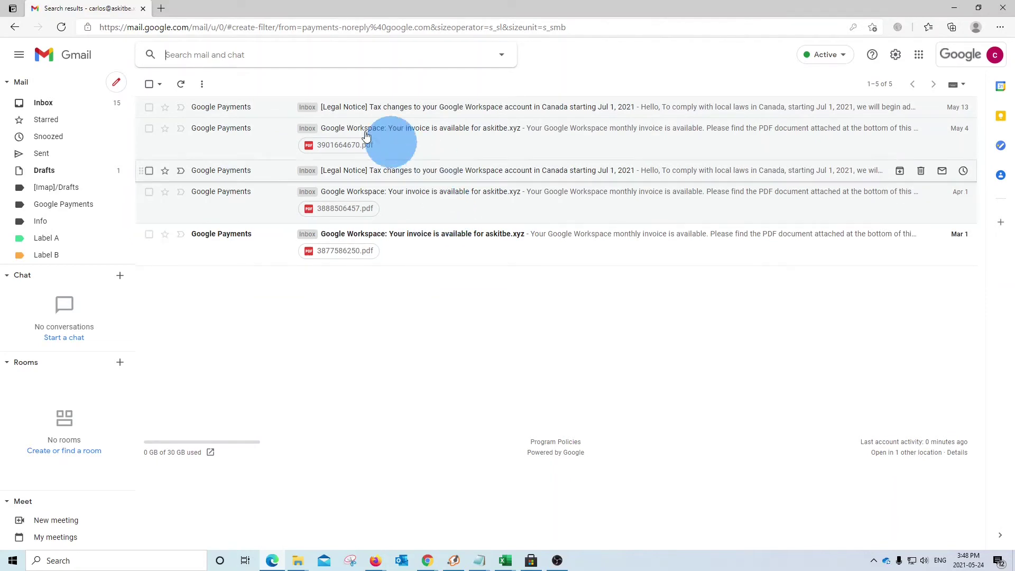
pyautogui.click(56, 208)
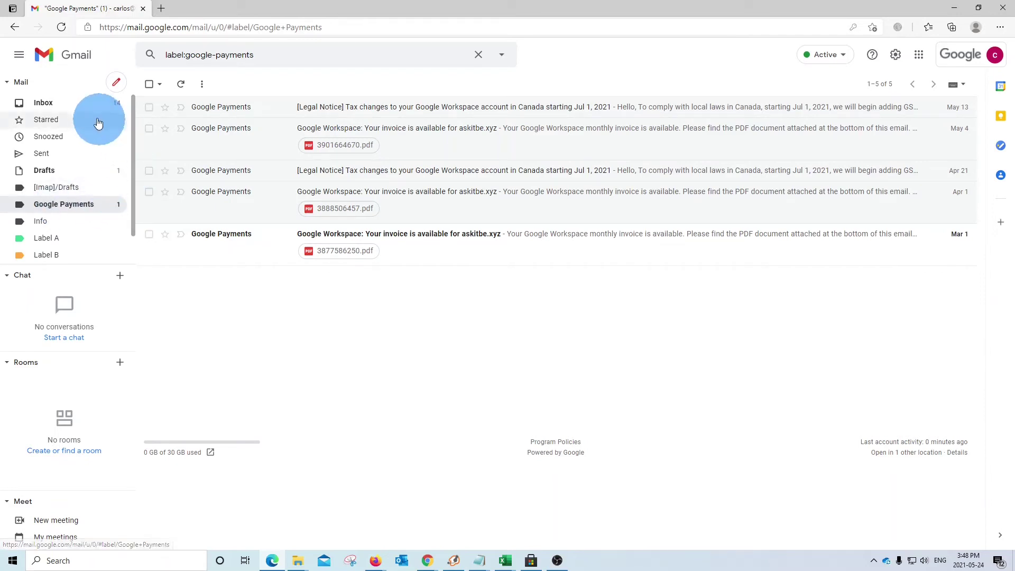
pyautogui.click(44, 105)
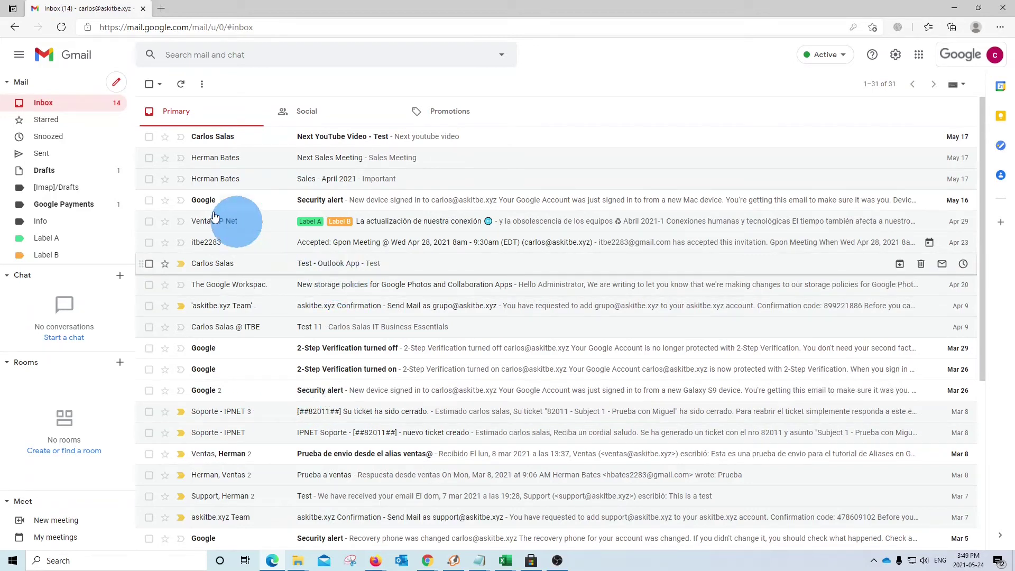
pyautogui.click(49, 208)
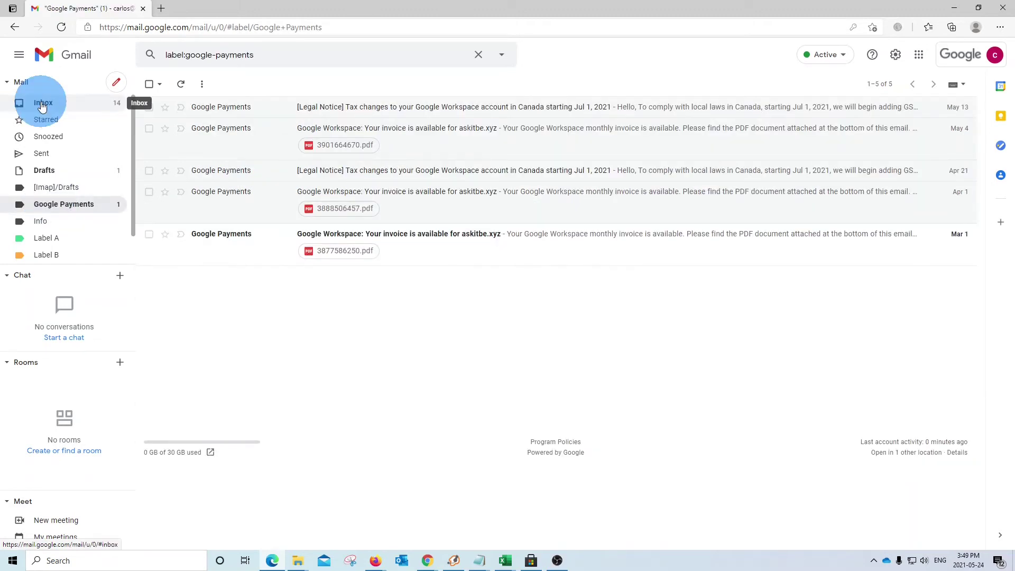
pyautogui.click(42, 104)
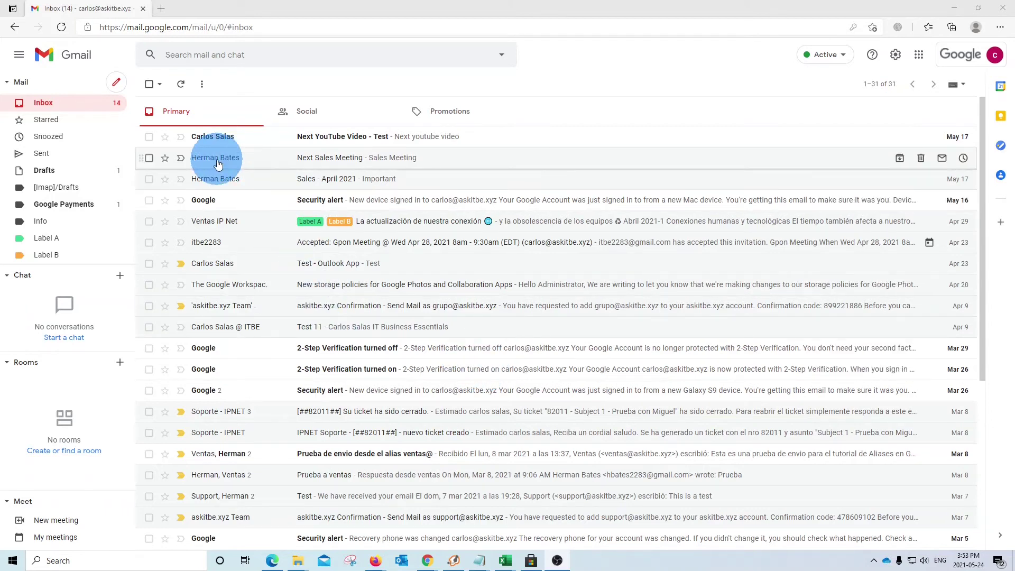
# Step: Bring up the contact card for the sender of the Next Sales Meeting message
pyautogui.moveTo(218, 159)
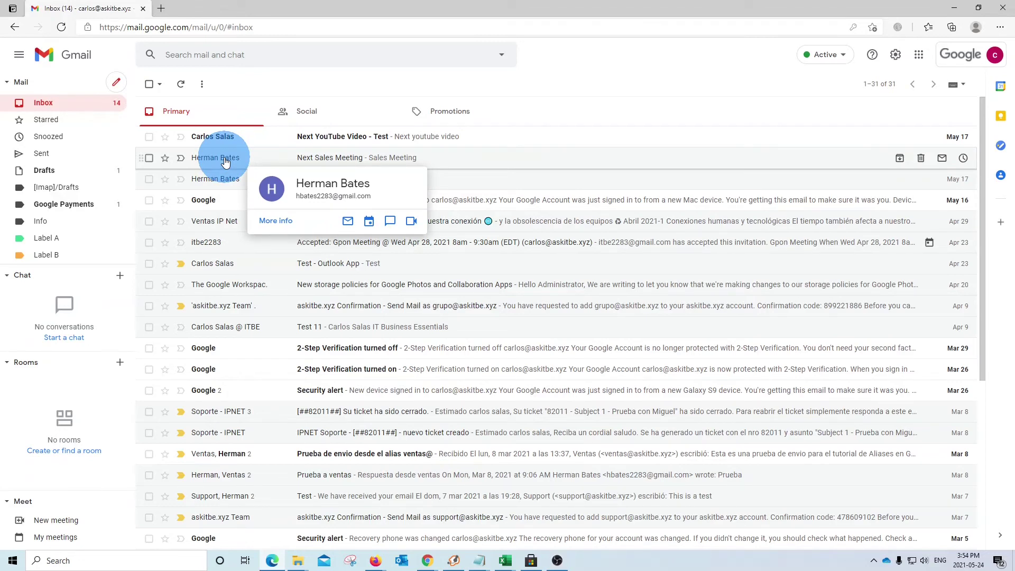
# Step: Open the Next Sales Meeting message and start a filter for messages from its sender
pyautogui.click(225, 161)
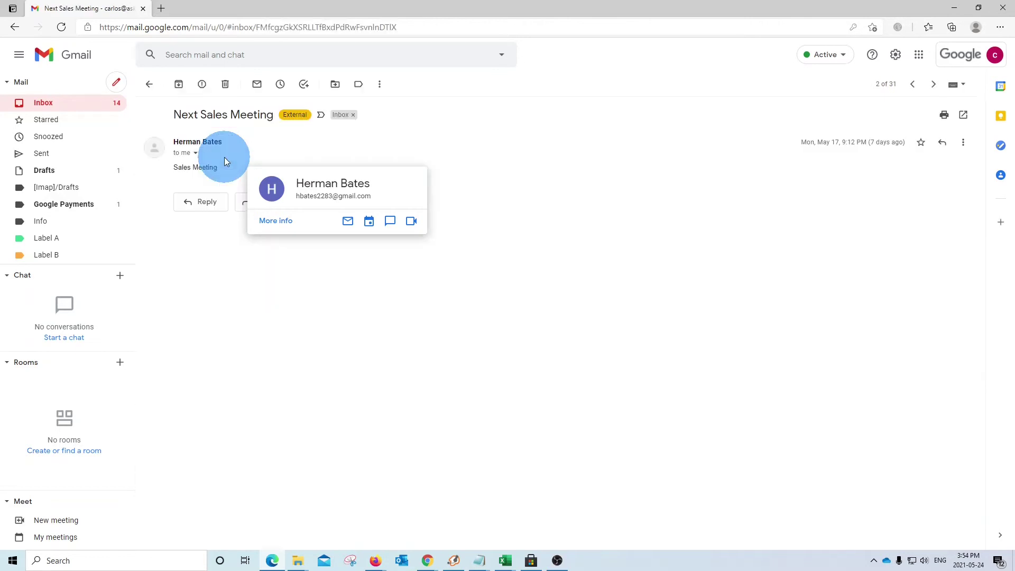
pyautogui.click(381, 85)
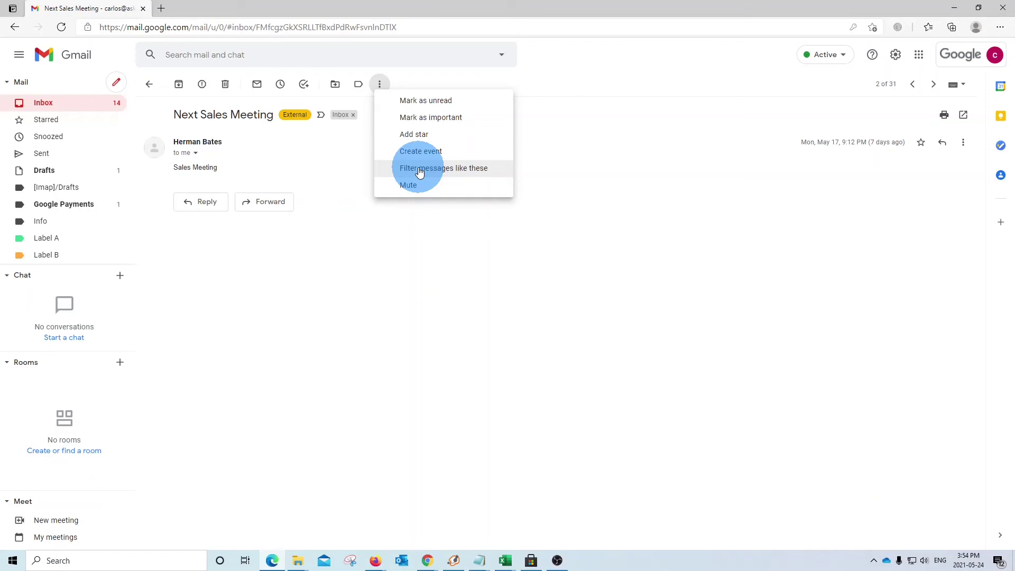
pyautogui.click(420, 168)
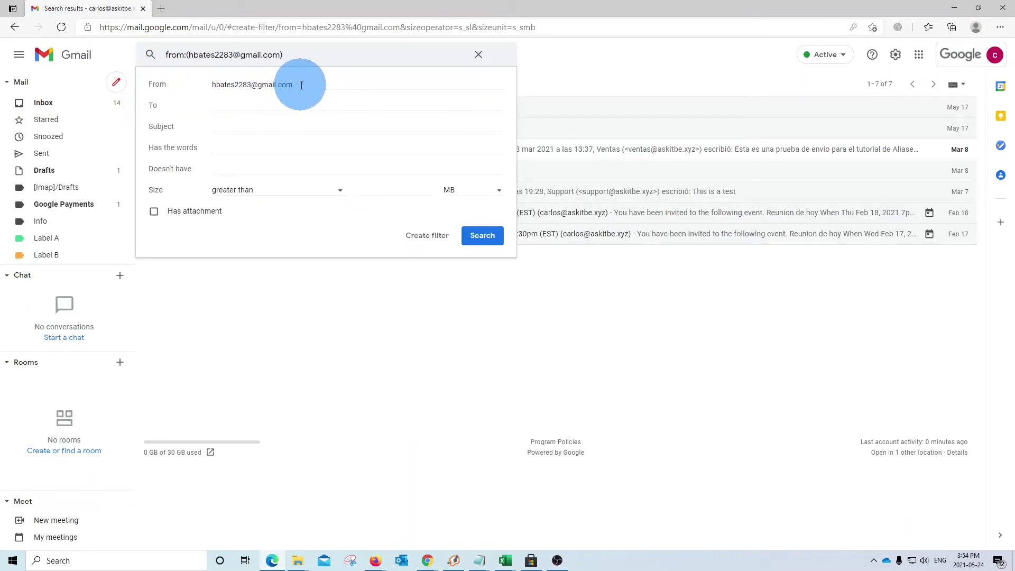
pyautogui.click(432, 239)
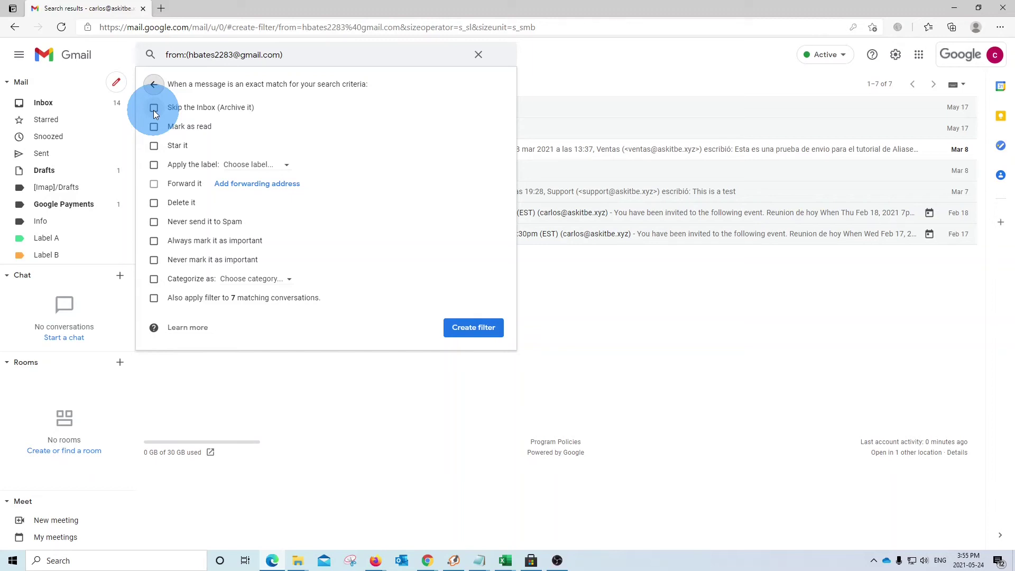
# Step: Apply a new 'URGENT' label to the sender's mail, never send it to Spam, and save the filter
pyautogui.click(154, 166)
pyautogui.click(249, 164)
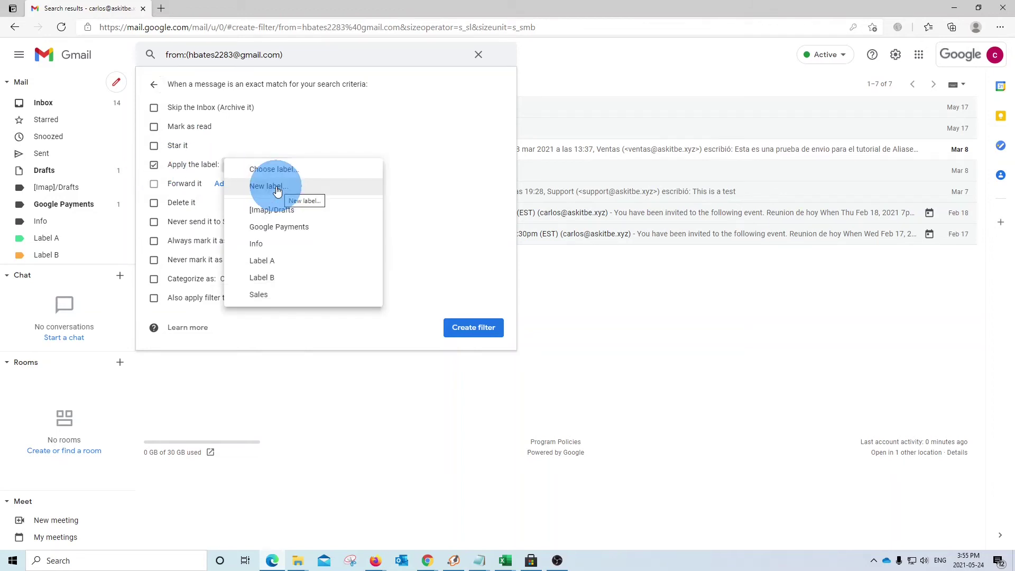
pyautogui.click(277, 188)
pyautogui.write('URGENT')
pyautogui.click(610, 341)
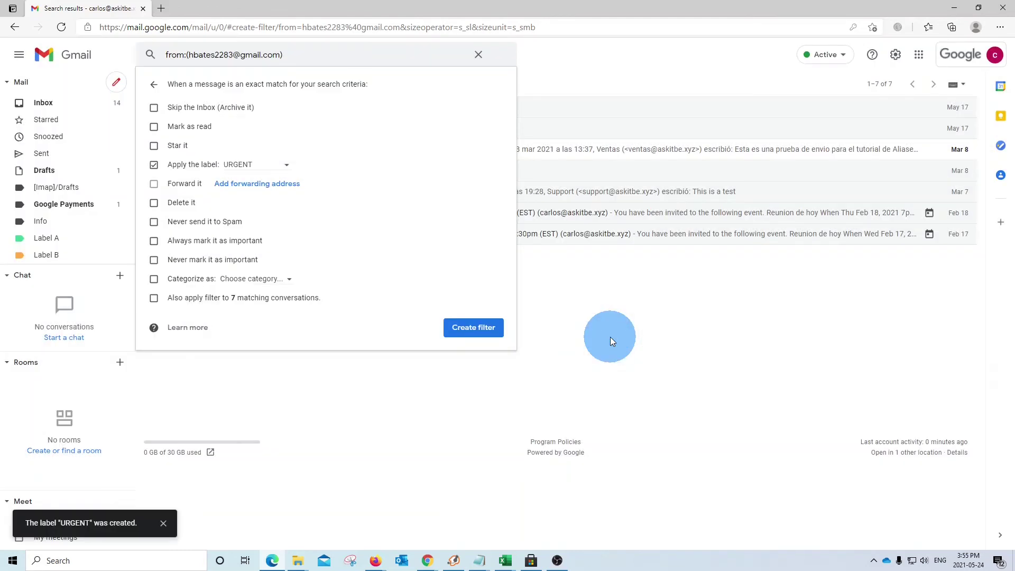
pyautogui.click(154, 222)
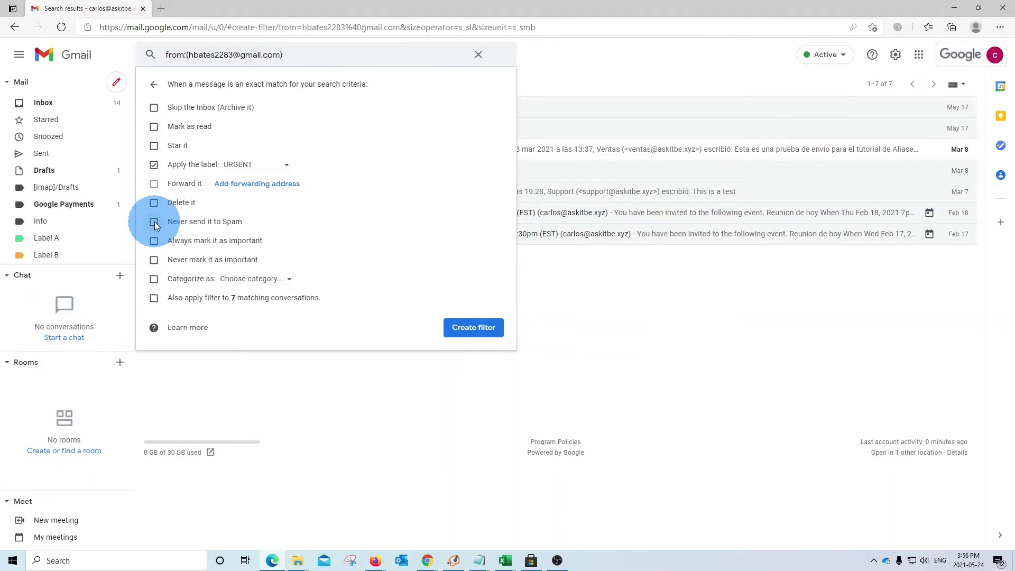
pyautogui.click(154, 222)
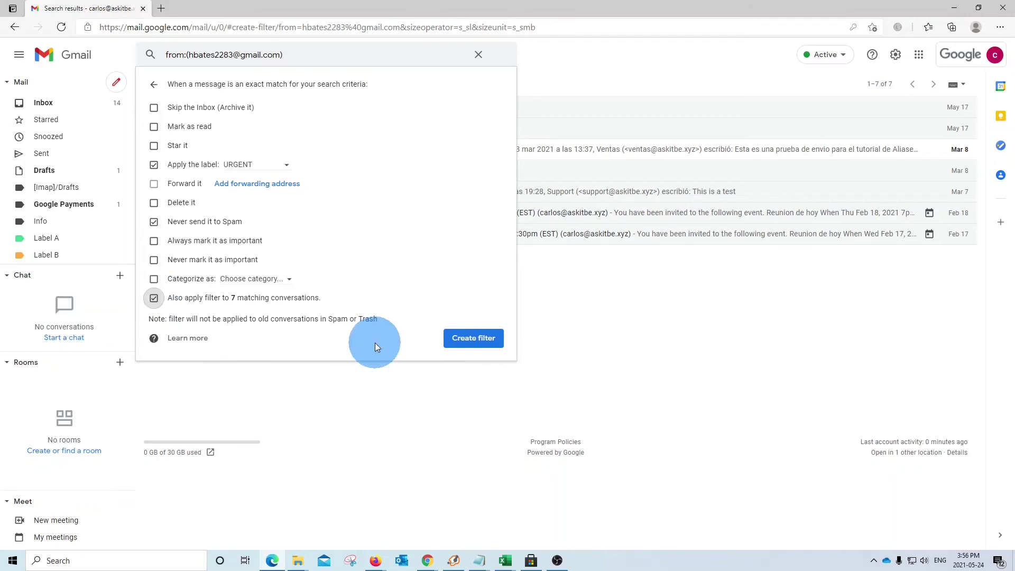
pyautogui.click(473, 340)
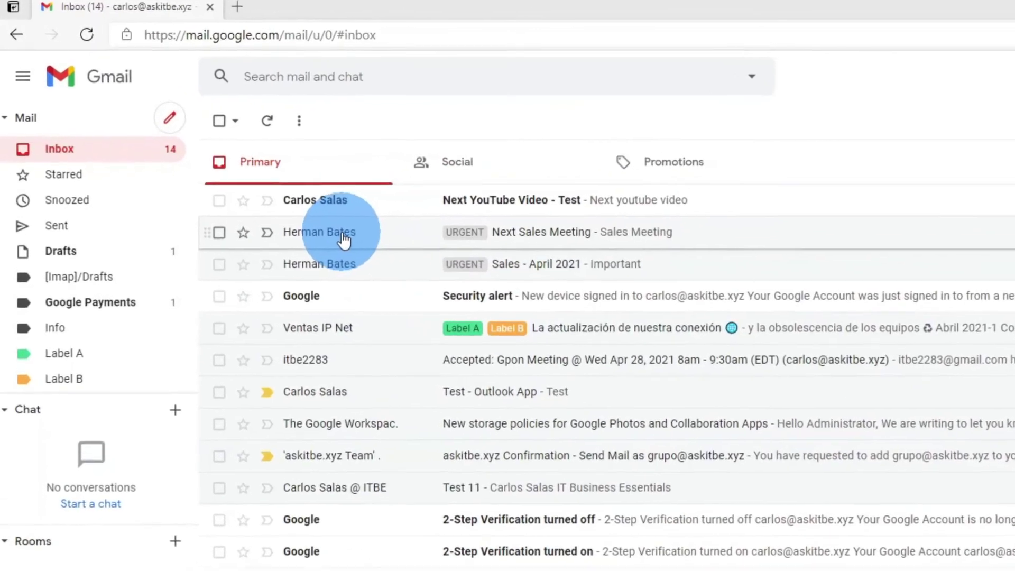
pyautogui.moveTo(318, 240)
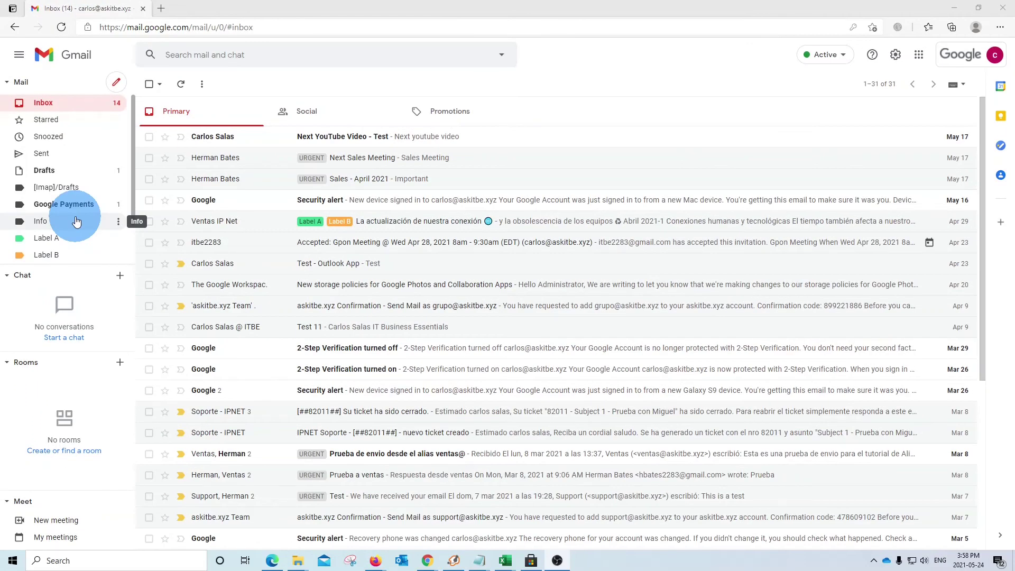
pyautogui.scroll(-2, 76, 221)
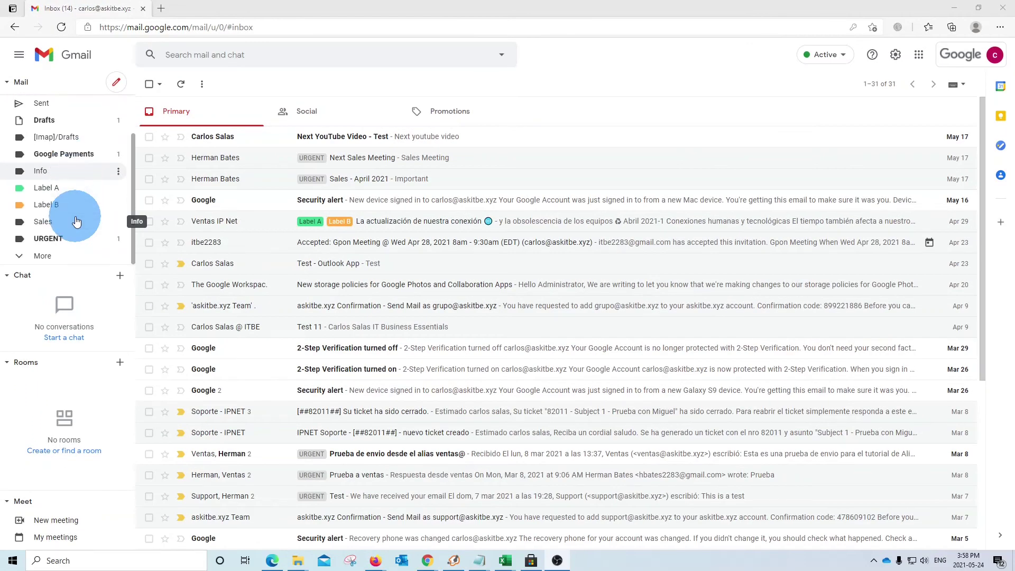
pyautogui.click(50, 239)
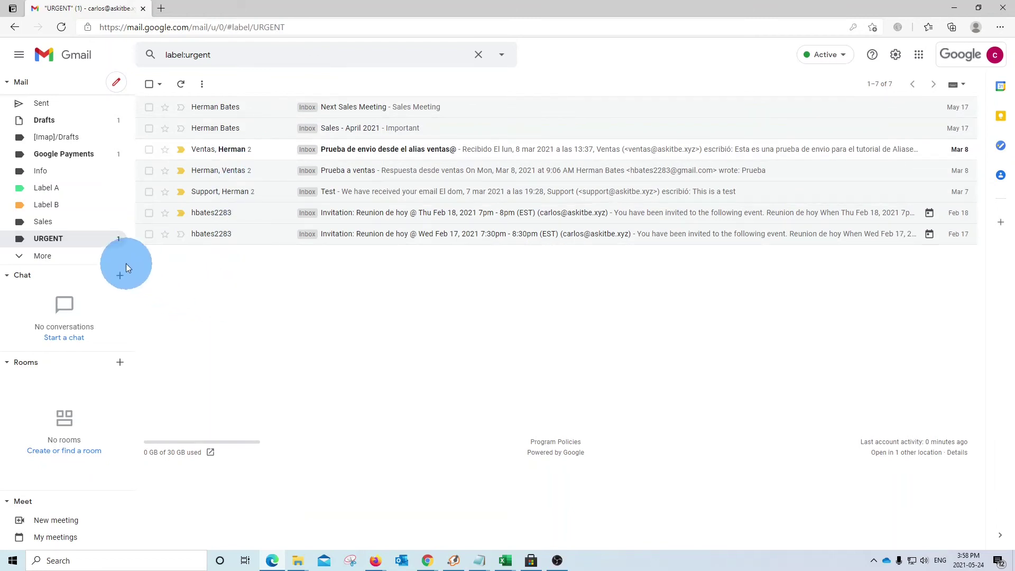
pyautogui.hotkey('alt', 'Left')
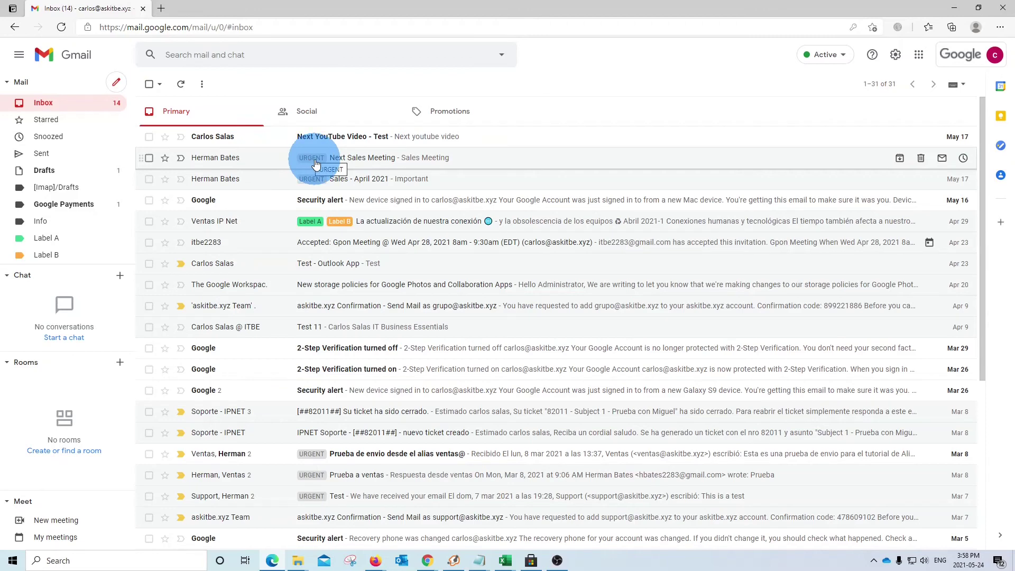
# Step: Change the URGENT label's colour to the red swatch from its sidebar options
pyautogui.scroll(-3, 79, 177)
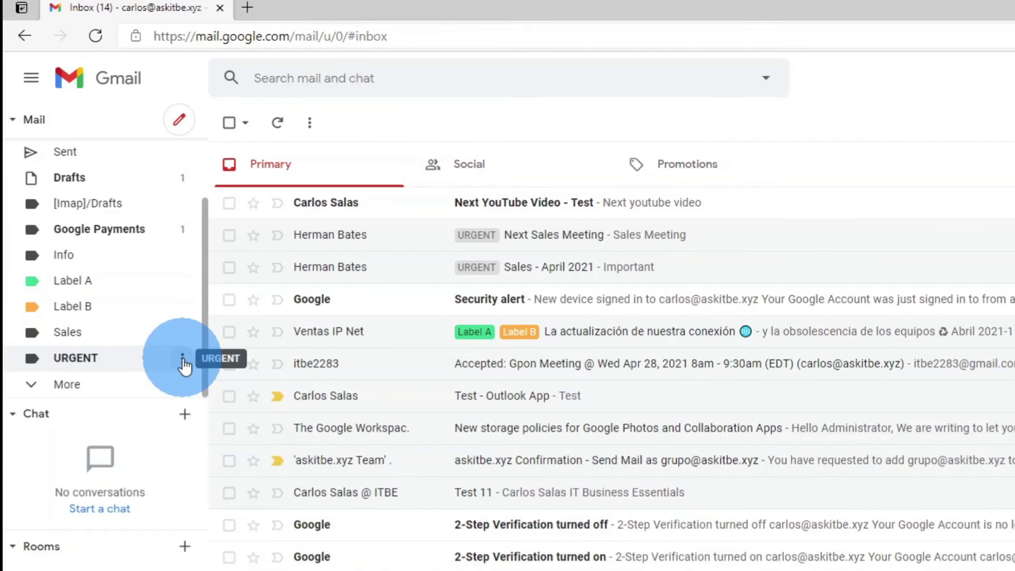
pyautogui.click(182, 359)
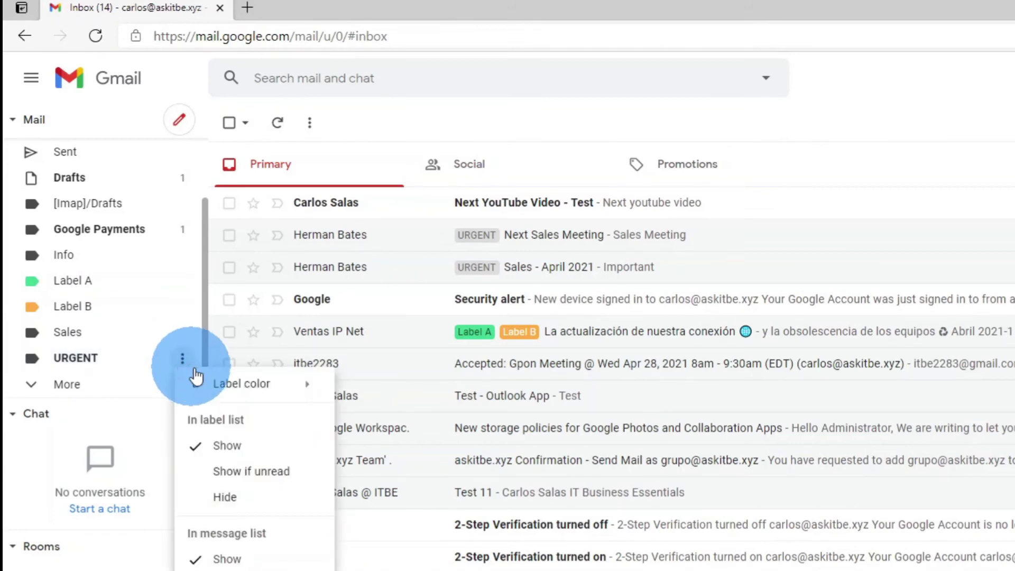
pyautogui.moveTo(231, 387)
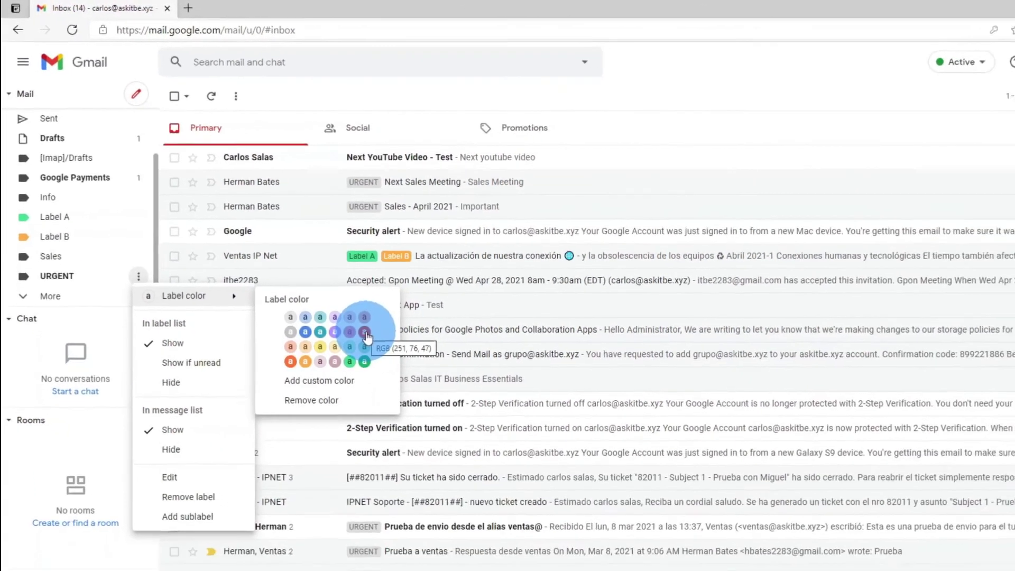
pyautogui.click(479, 432)
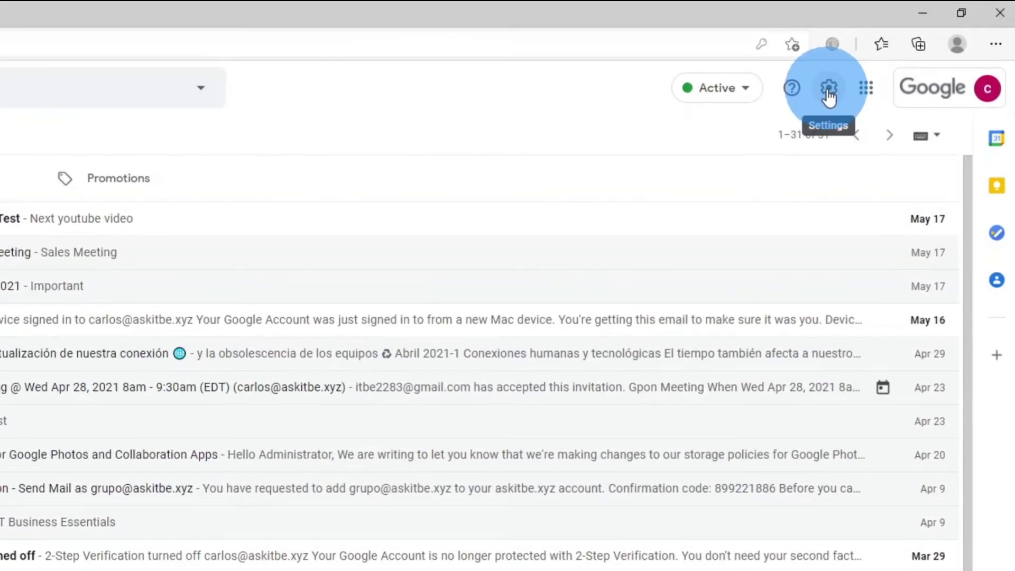
# Step: In Filters and Blocked Addresses settings, edit the URGENT sender filter and continue to its actions
pyautogui.click(828, 90)
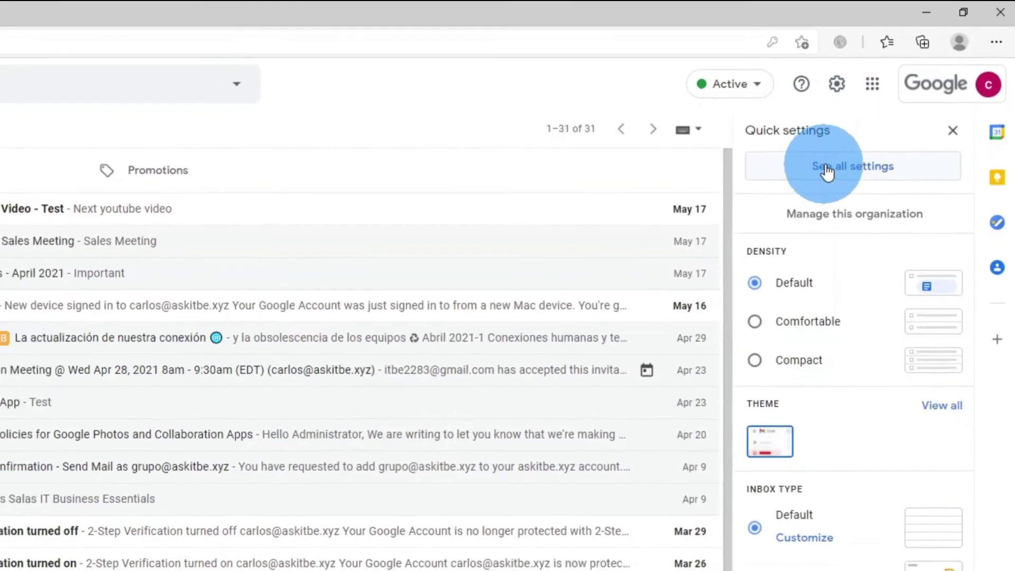
pyautogui.click(870, 129)
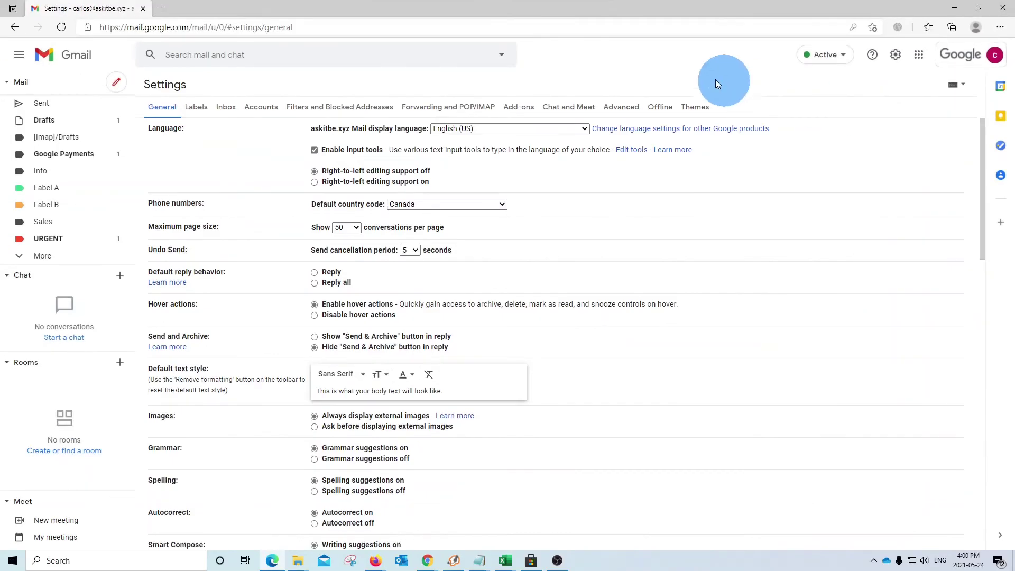
pyautogui.click(313, 109)
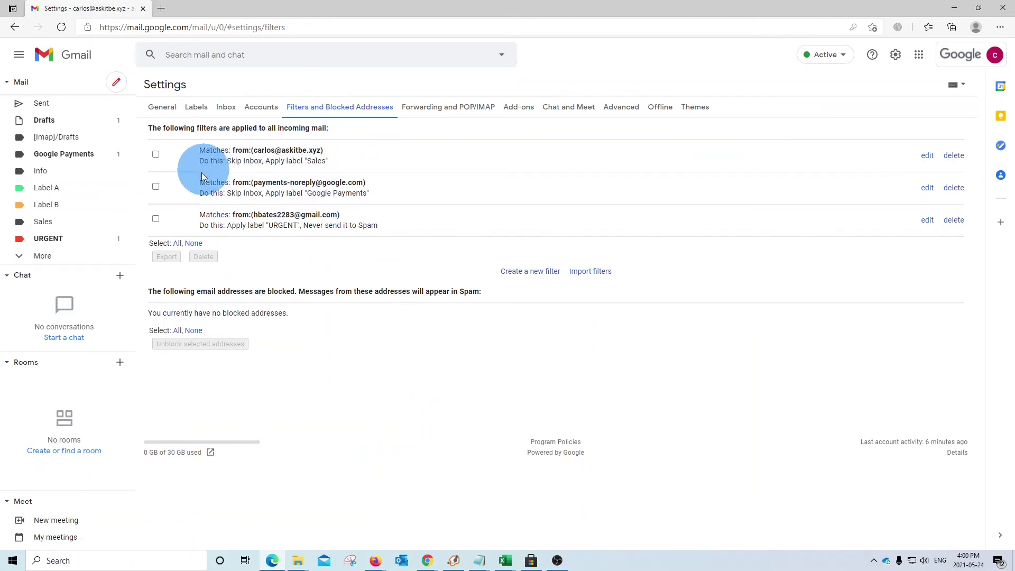
pyautogui.click(271, 230)
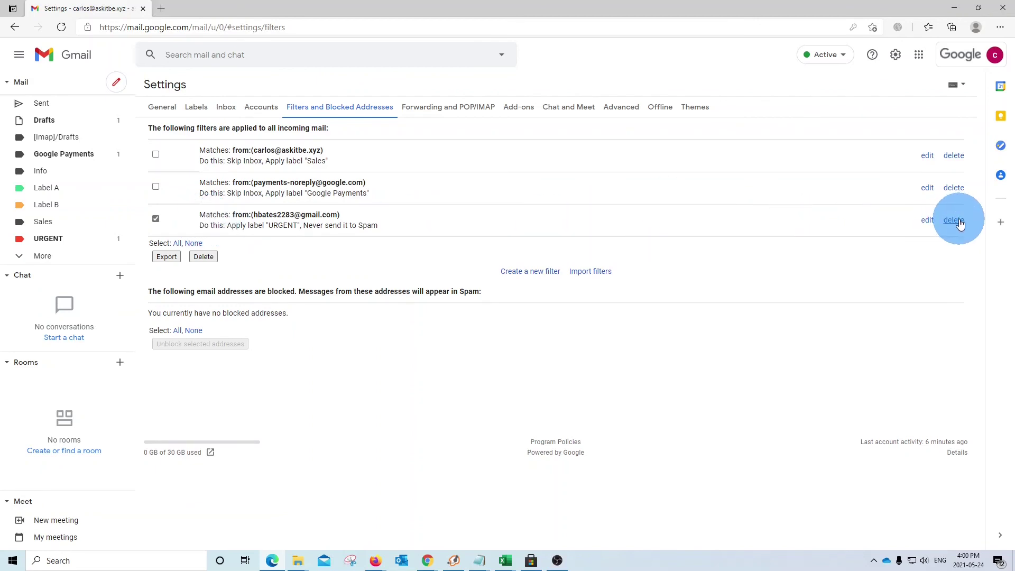
pyautogui.click(928, 222)
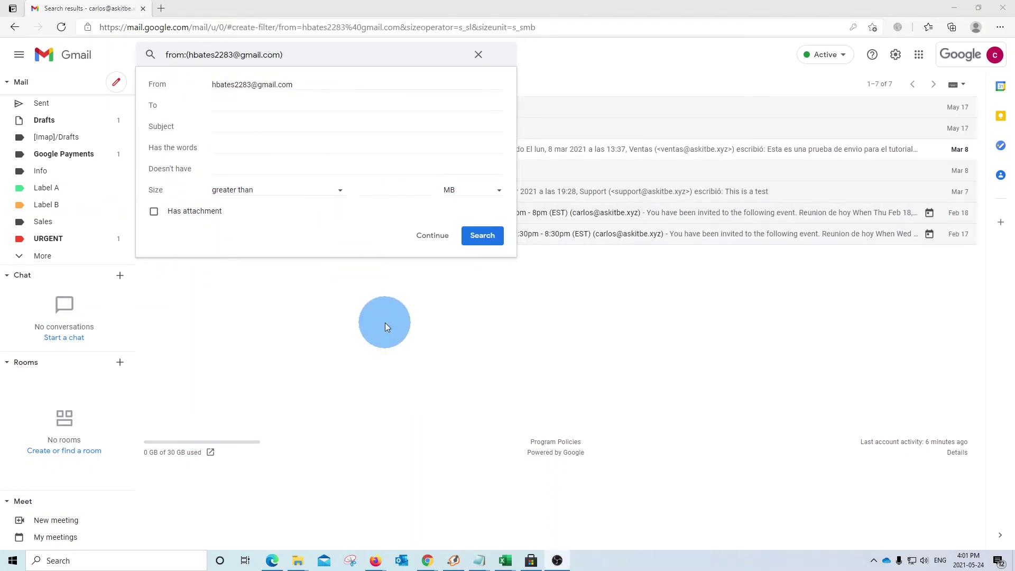
pyautogui.click(429, 239)
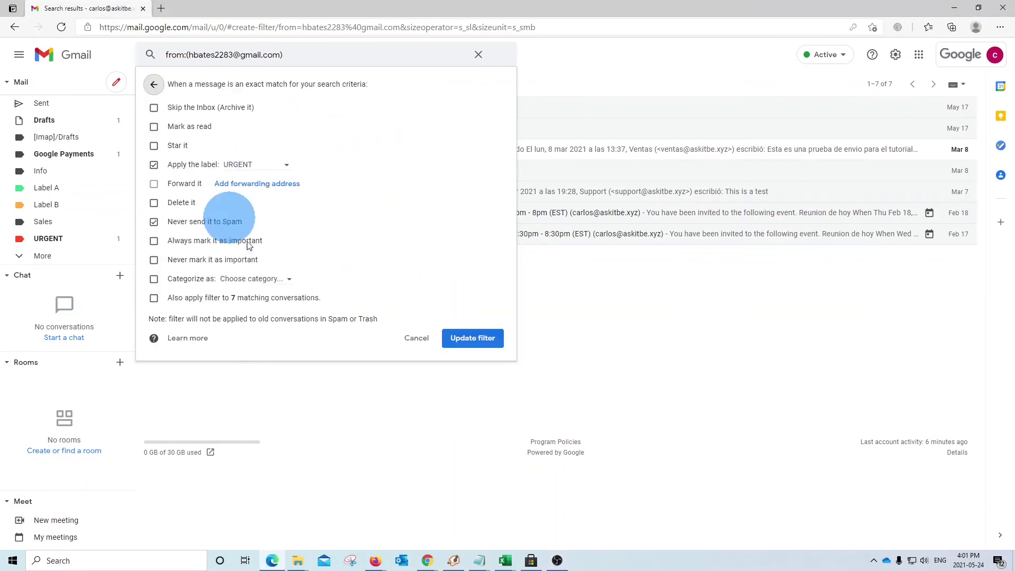